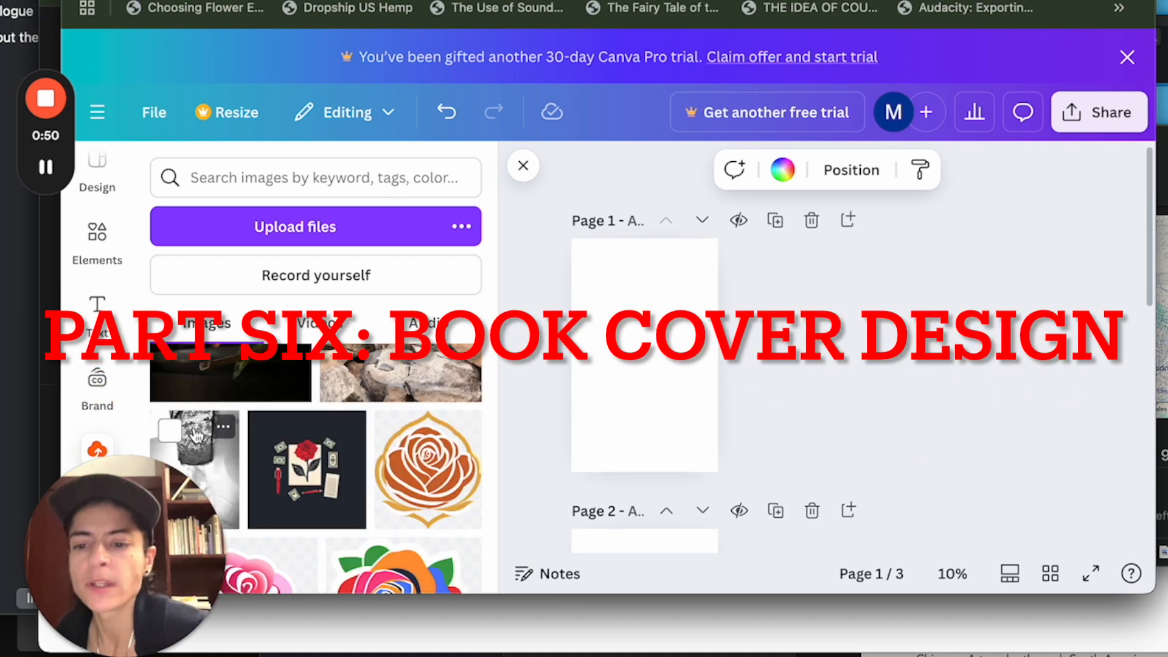
Place the uploaded black-and-white lace photo on page 1 and enlarge it to cover the whole page.
click(195, 435)
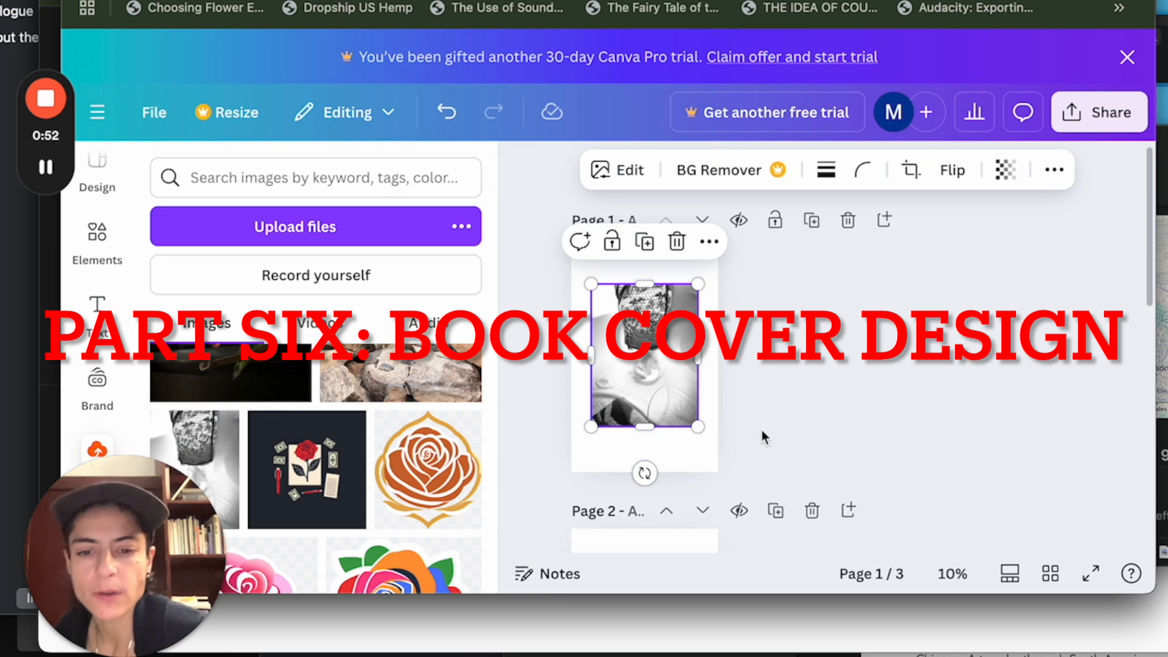
drag(699, 427, 717, 453)
drag(591, 284, 571, 258)
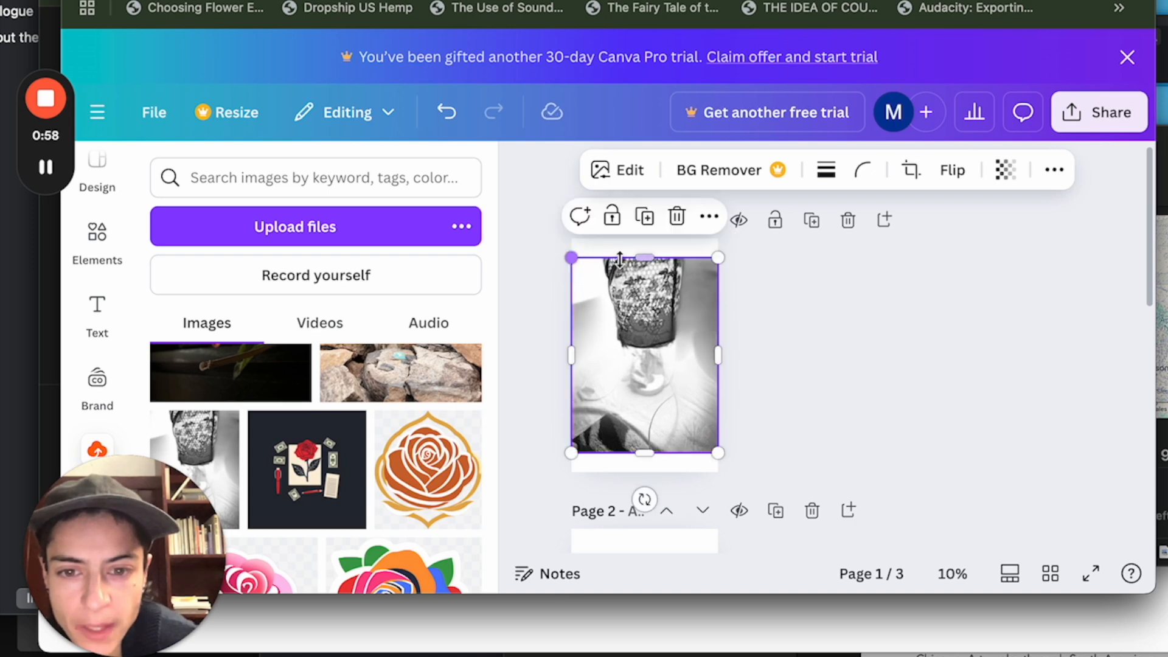
drag(644, 258, 644, 243)
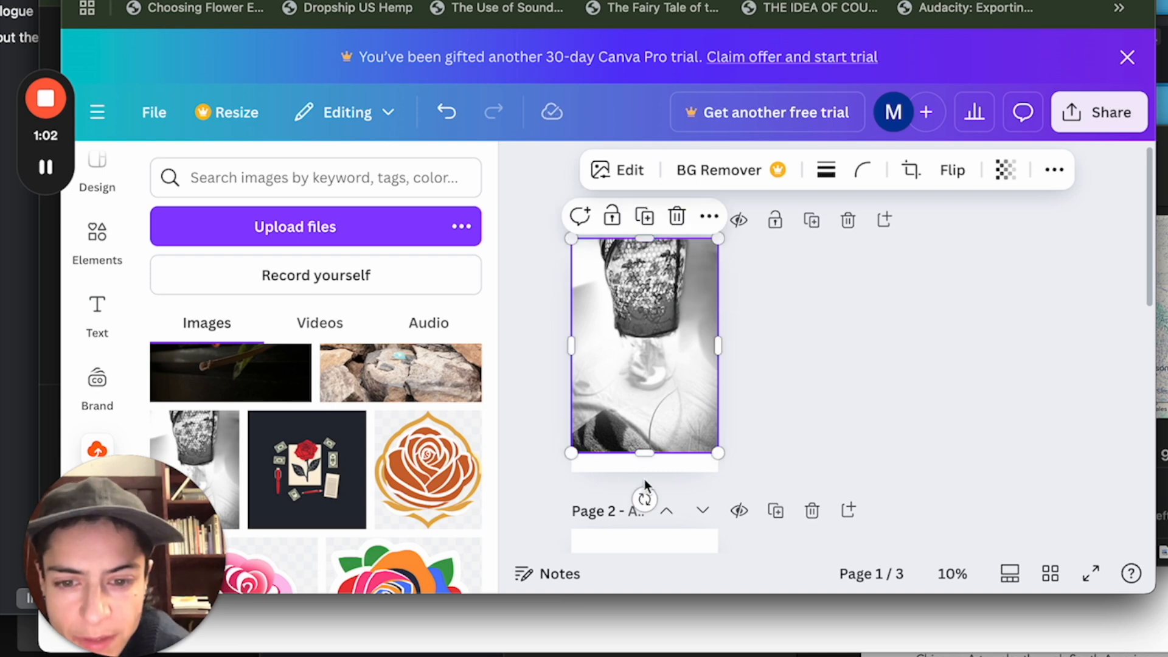
drag(646, 453, 645, 472)
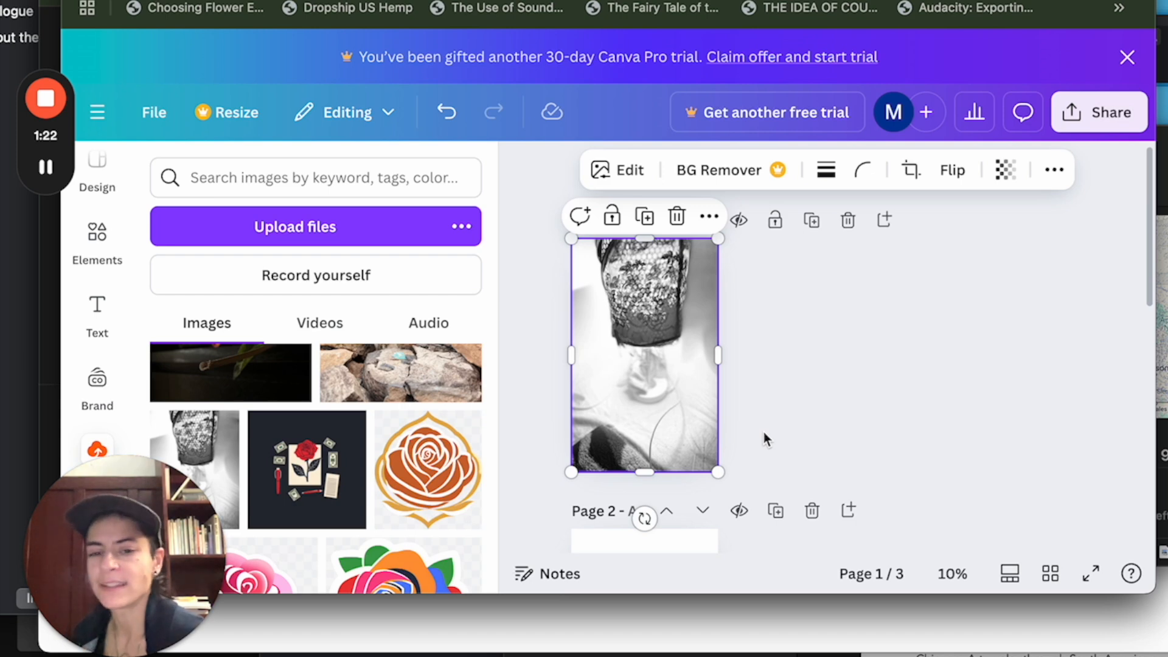
click(856, 401)
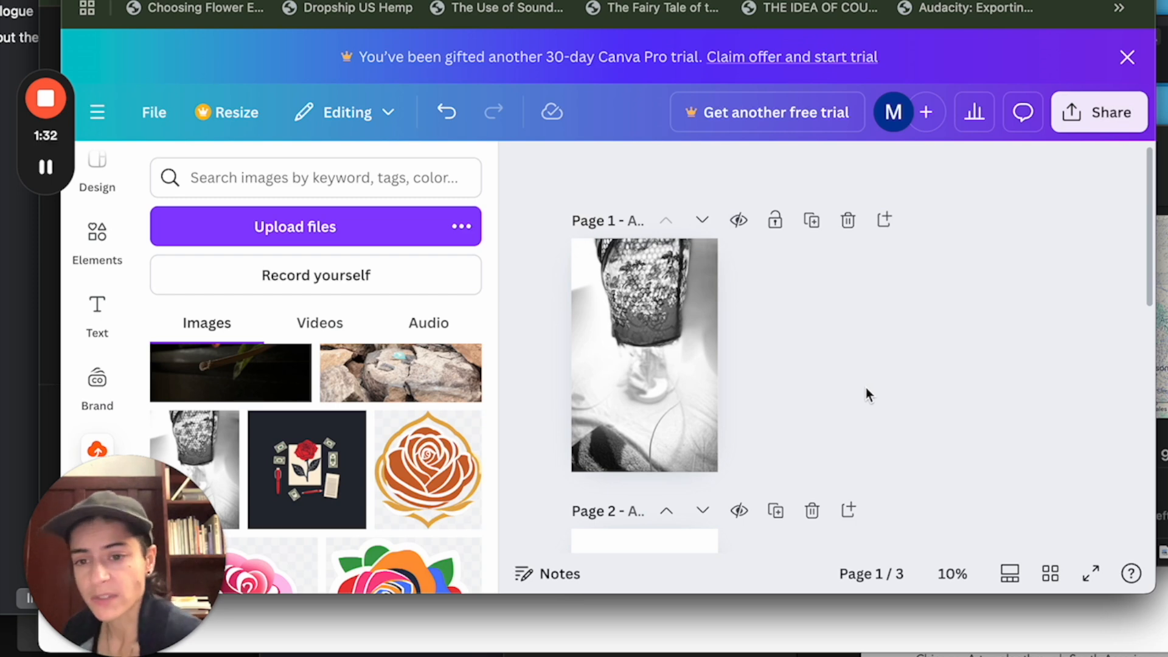
Place the uploaded photo of rocks with a turquoise stone on page 2 and stretch it to fill the page.
scroll(866, 389, down, 10)
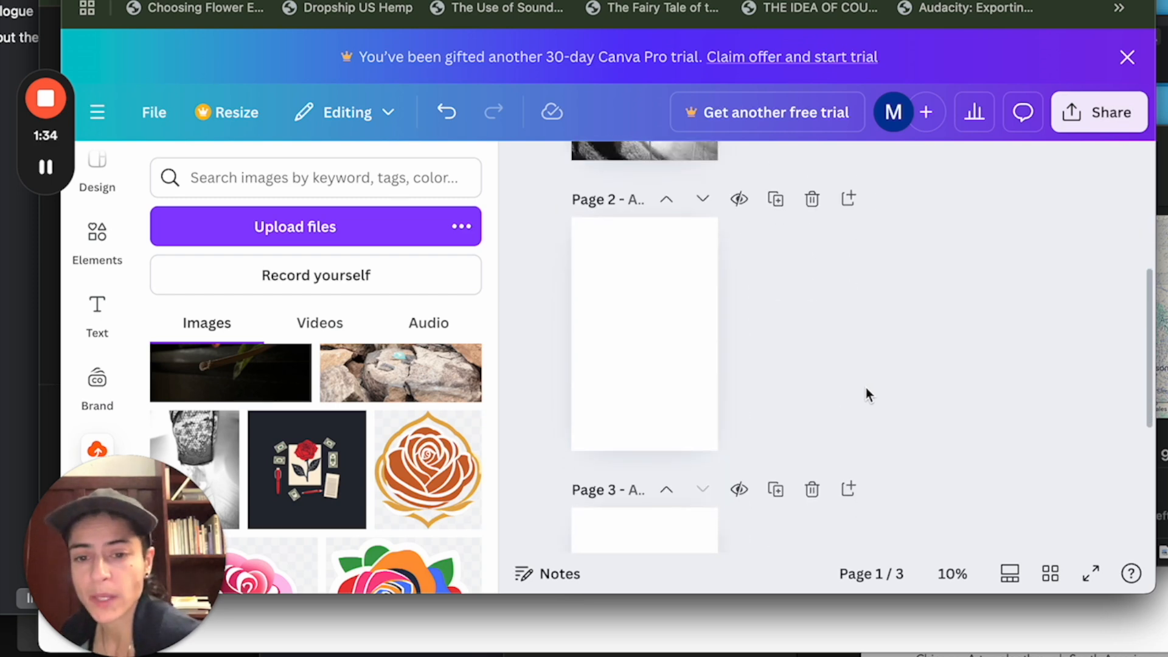
scroll(866, 394, up, 10)
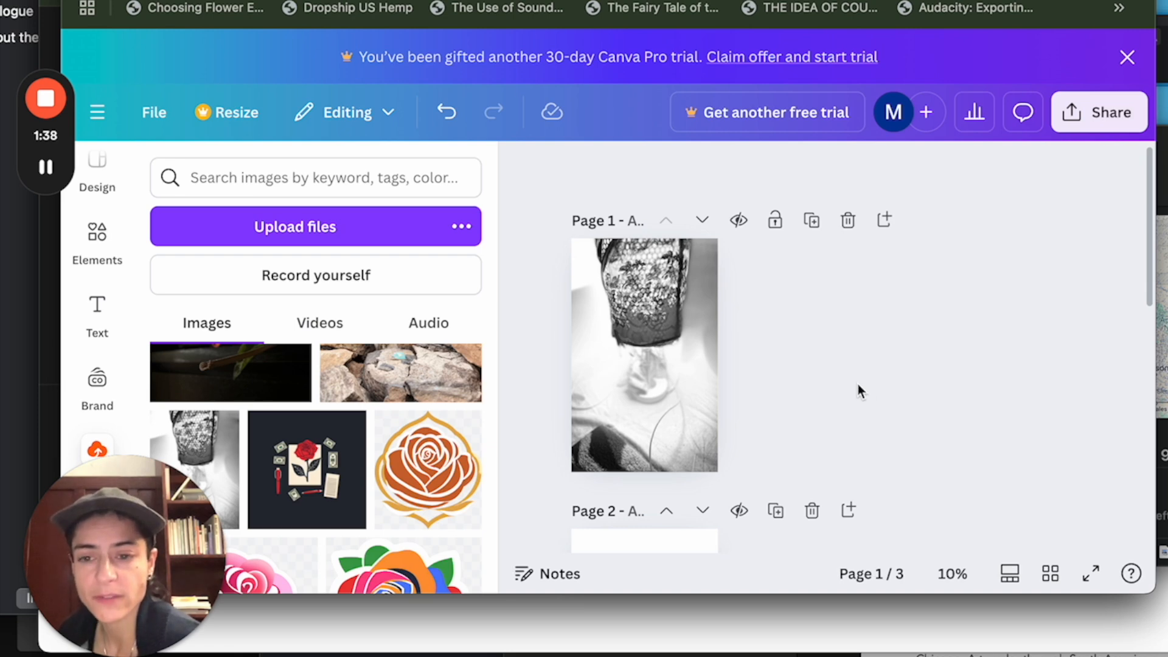
scroll(814, 409, down, 3)
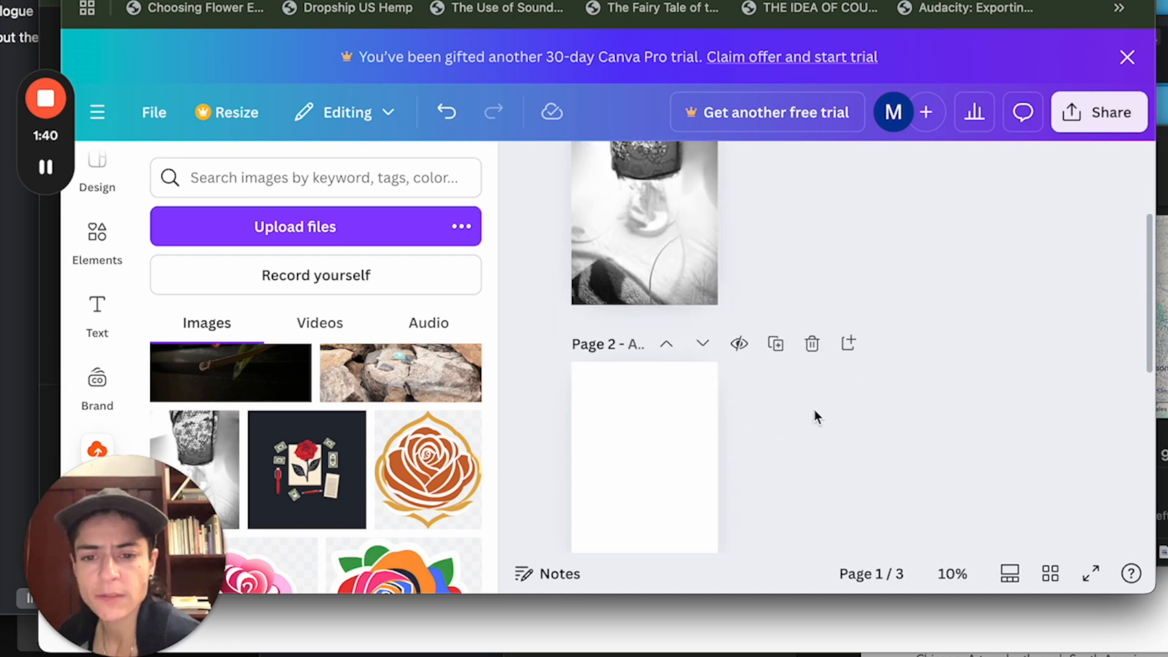
scroll(418, 484, up, 2)
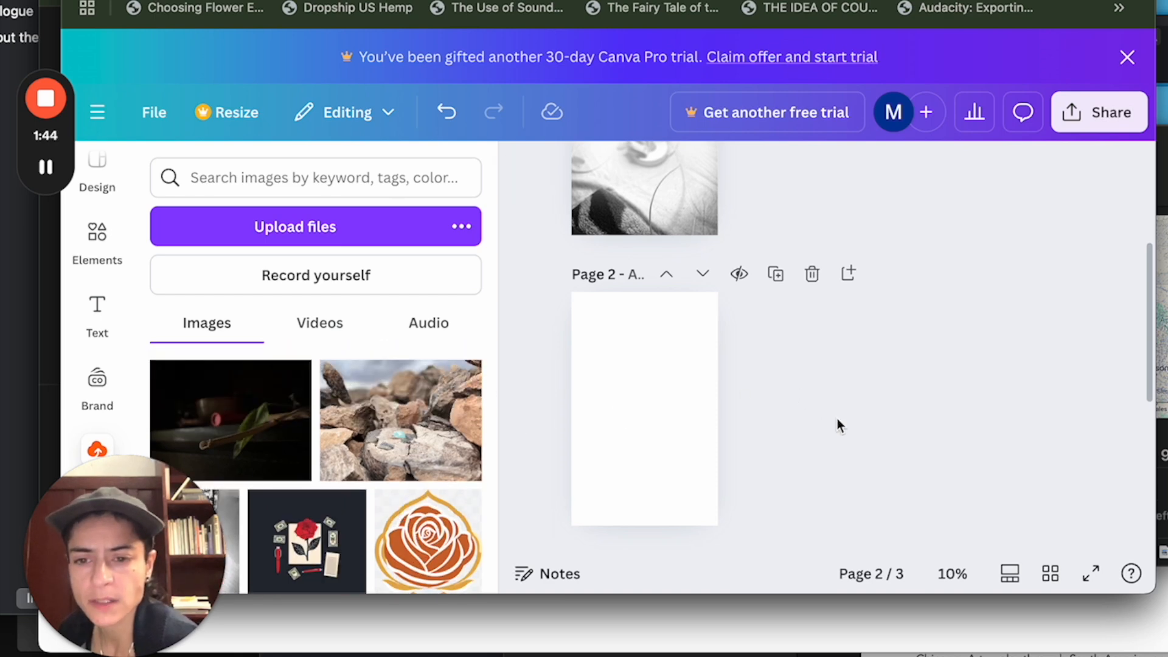
click(401, 429)
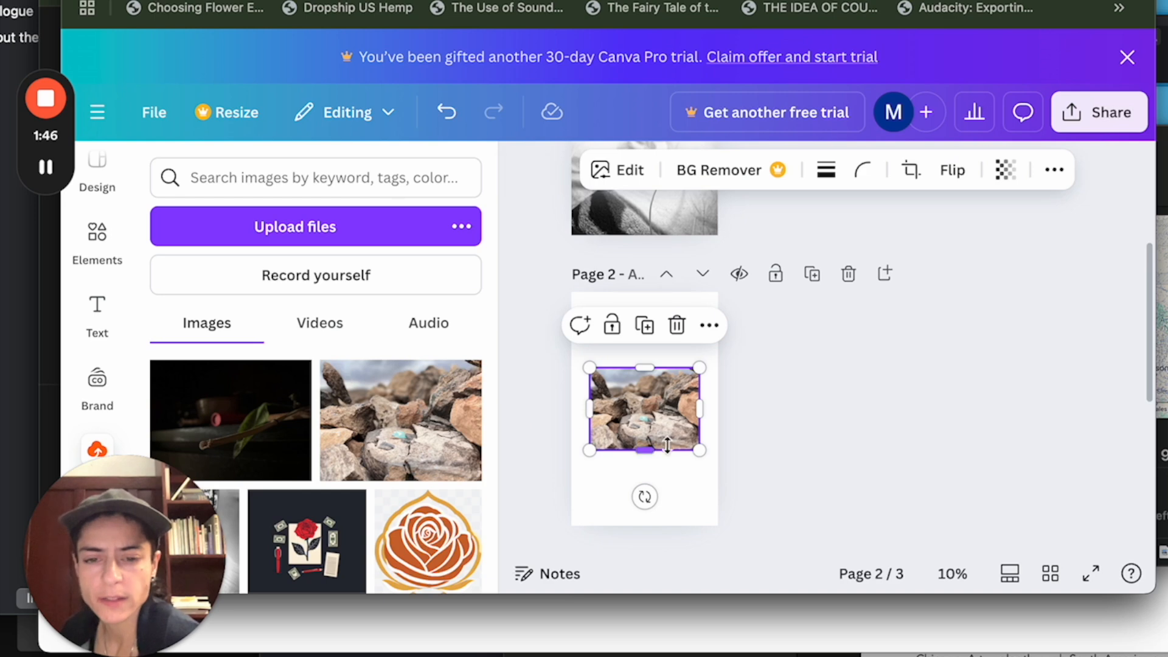
drag(699, 450, 718, 463)
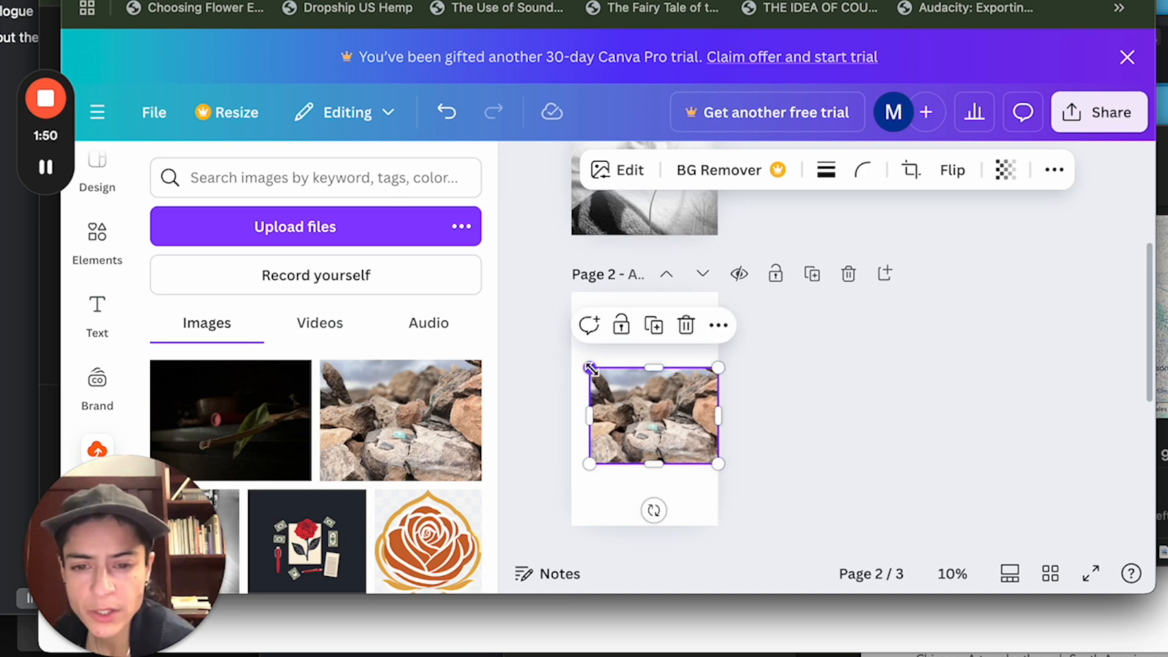
drag(588, 368, 571, 354)
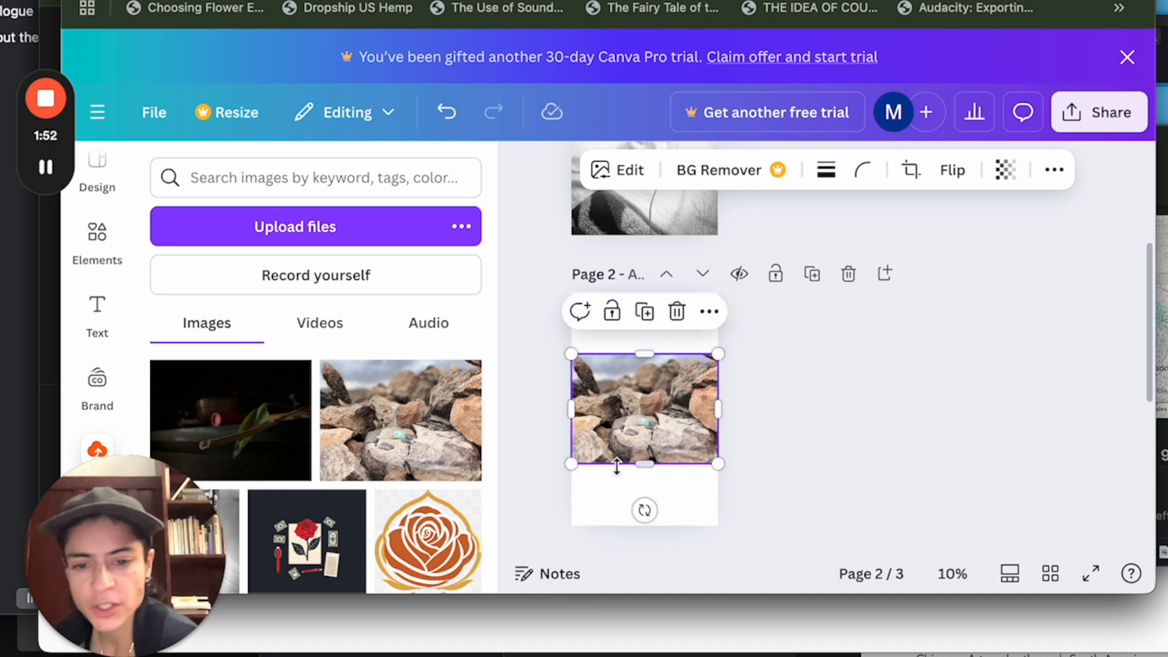
drag(647, 465, 634, 525)
drag(645, 353, 638, 292)
click(849, 383)
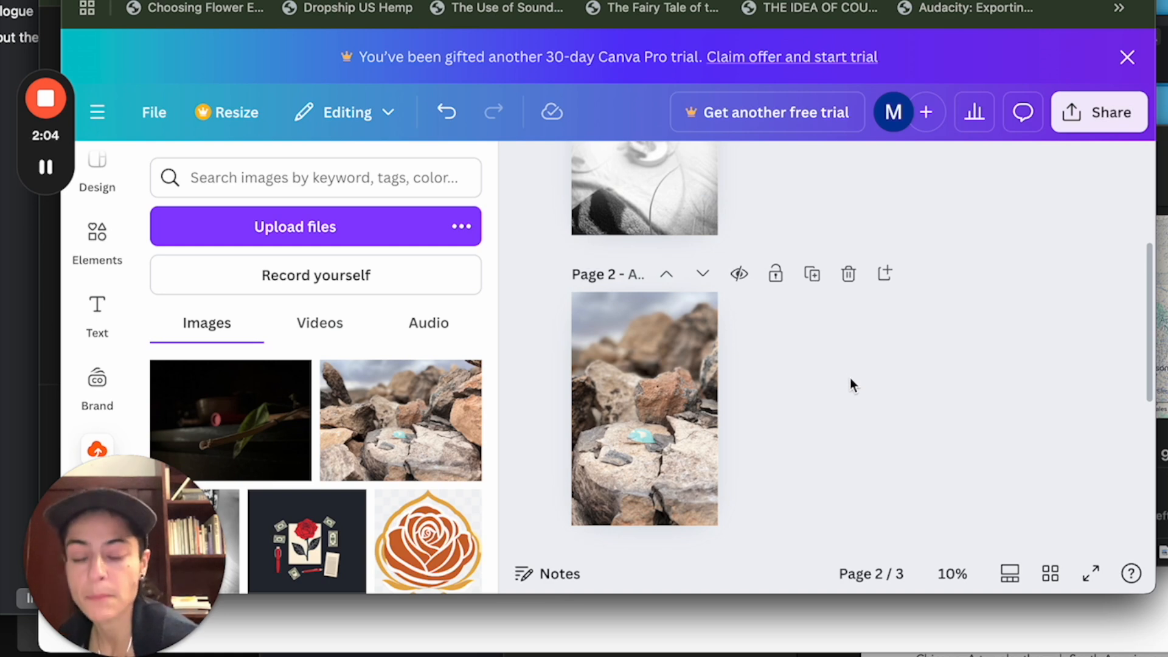
Place the uploaded dark photo with the green leaf on page 3 and stretch it to fill the page.
scroll(851, 381, down, 5)
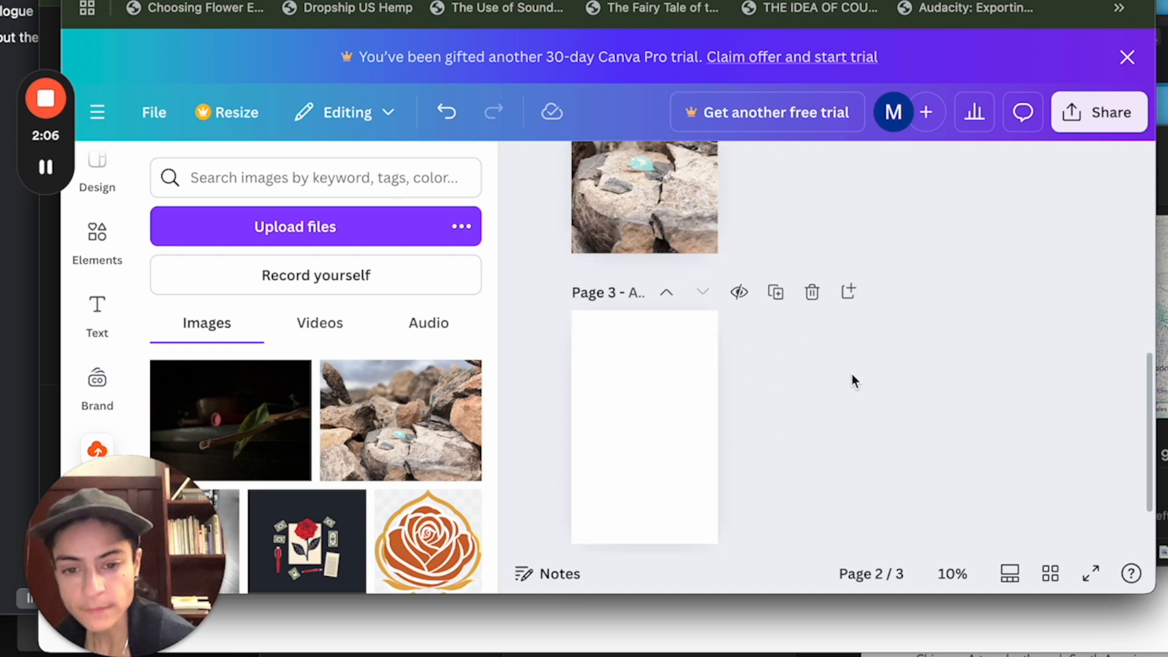
click(261, 420)
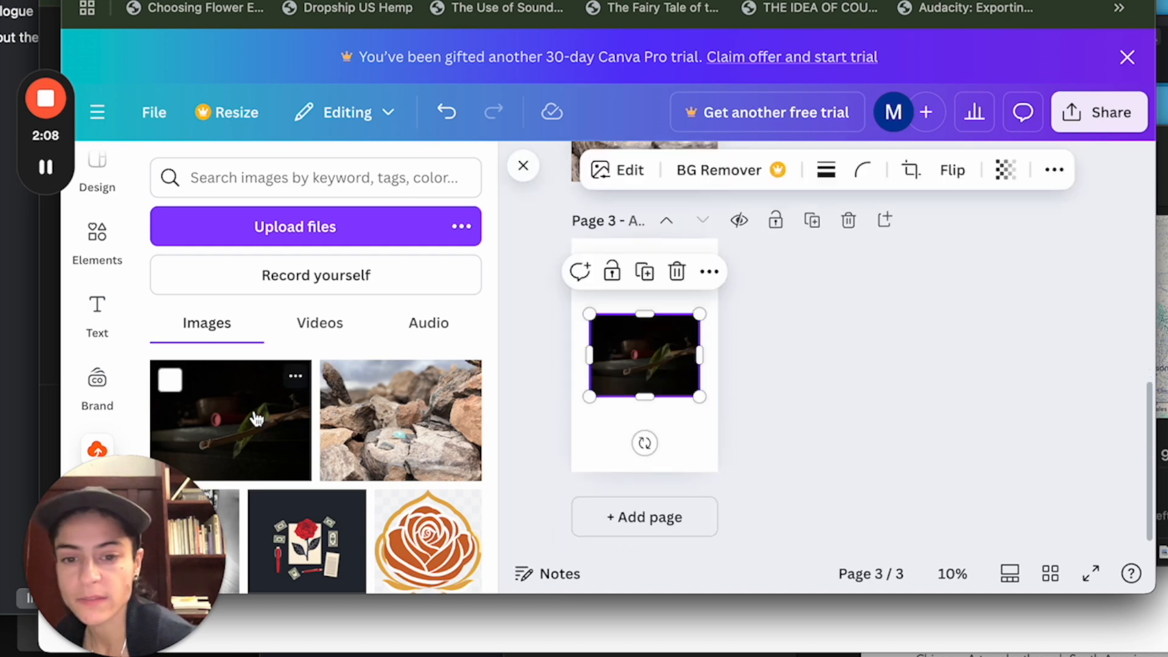
drag(698, 397, 715, 402)
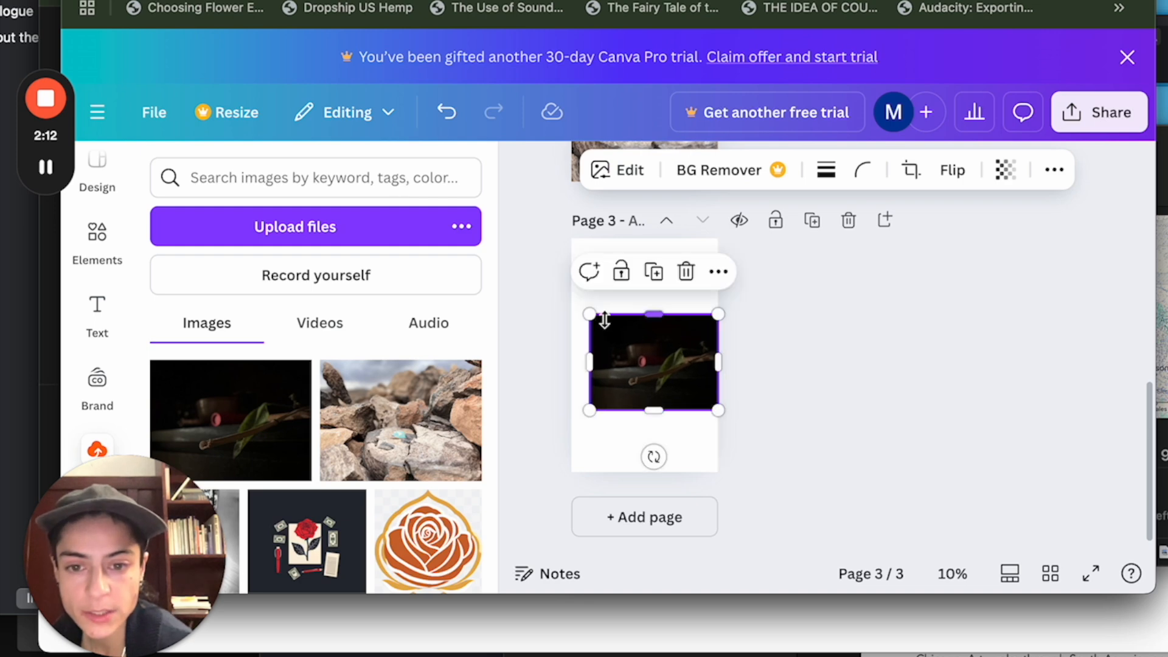
drag(586, 313, 571, 300)
drag(647, 303, 644, 242)
drag(641, 408, 641, 467)
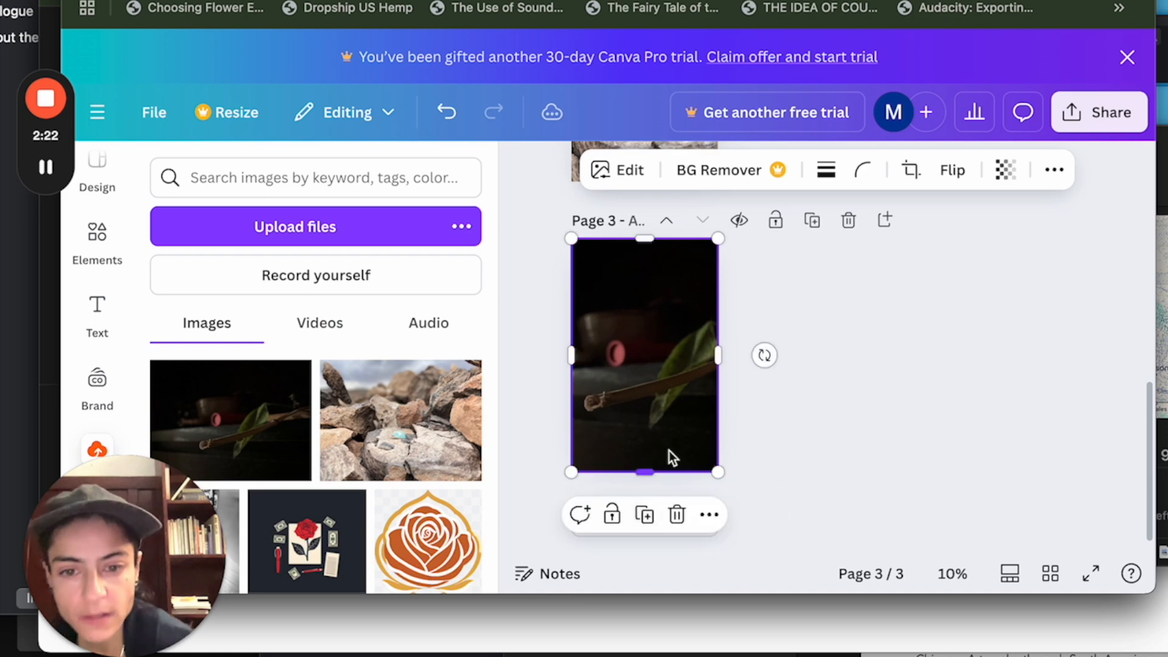
click(839, 454)
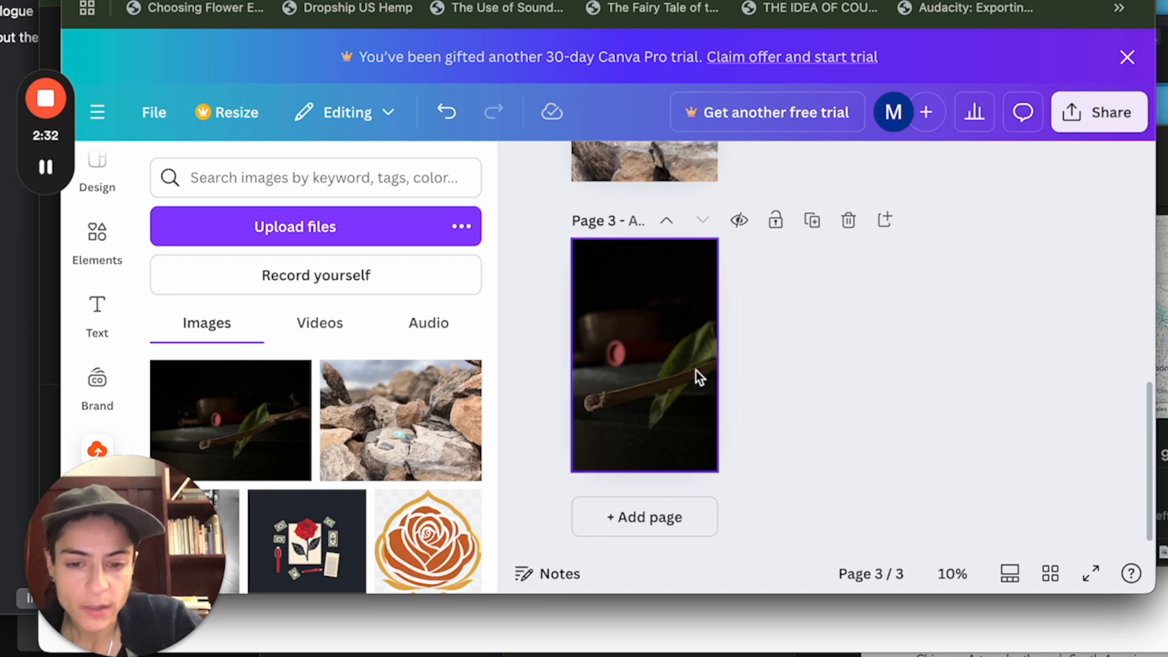
Review the three cover pages side by side in grid view, and return to editing page 1.
scroll(614, 382, up, 5)
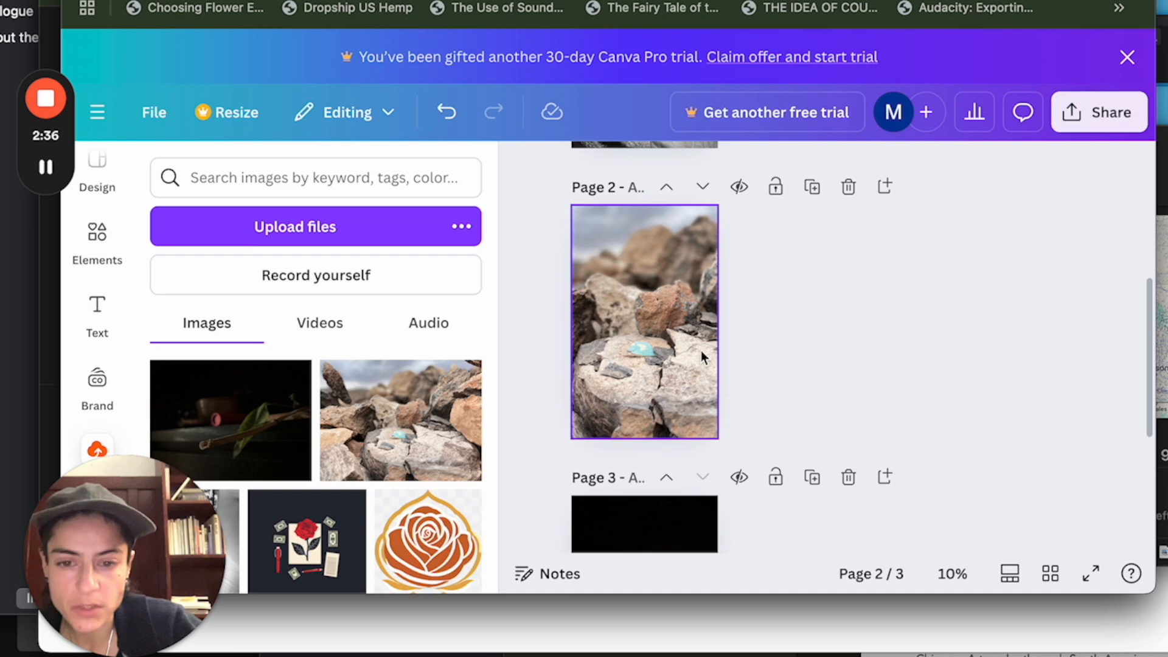
scroll(644, 353, up, 5)
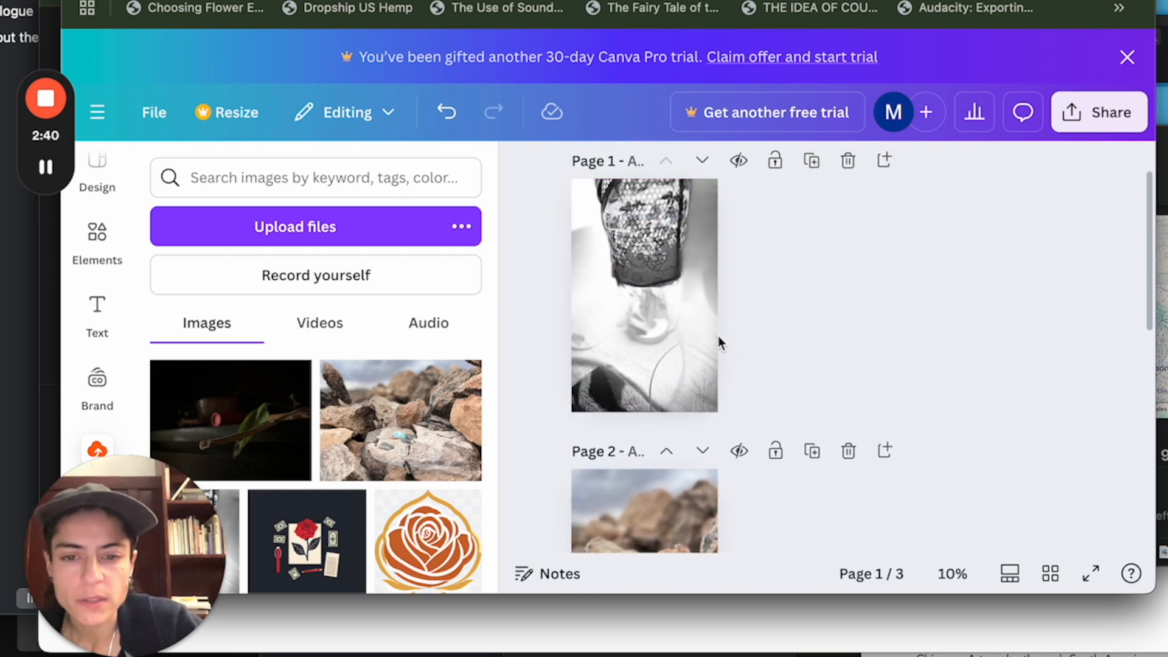
scroll(848, 333, down, 1)
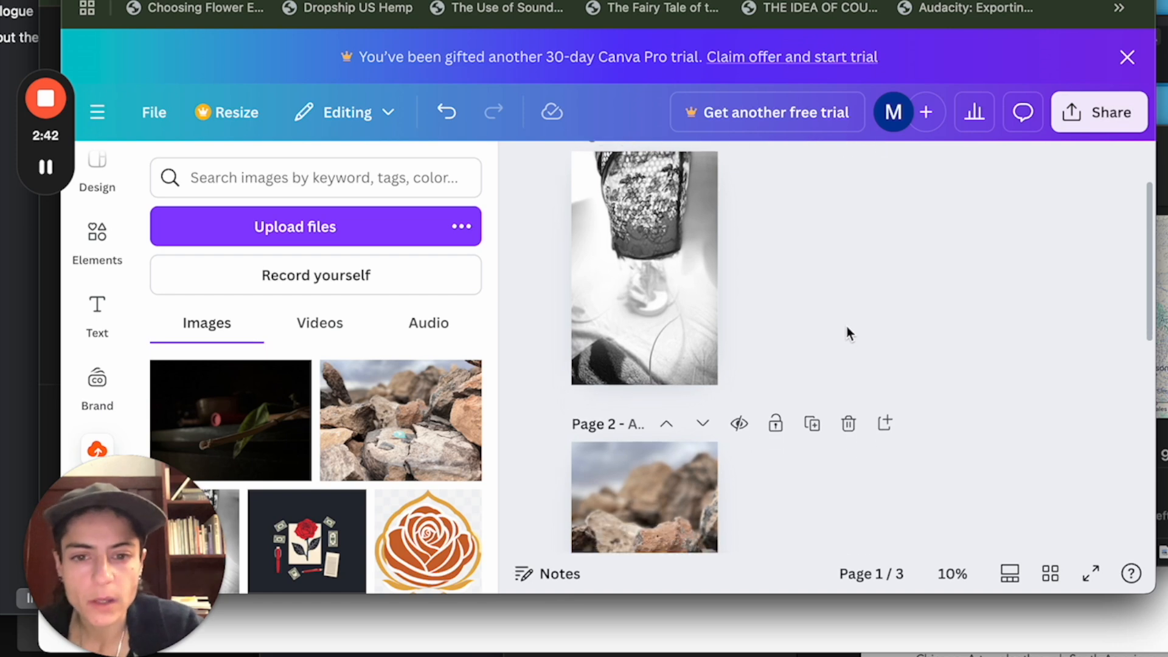
scroll(849, 333, up, 2)
click(1057, 582)
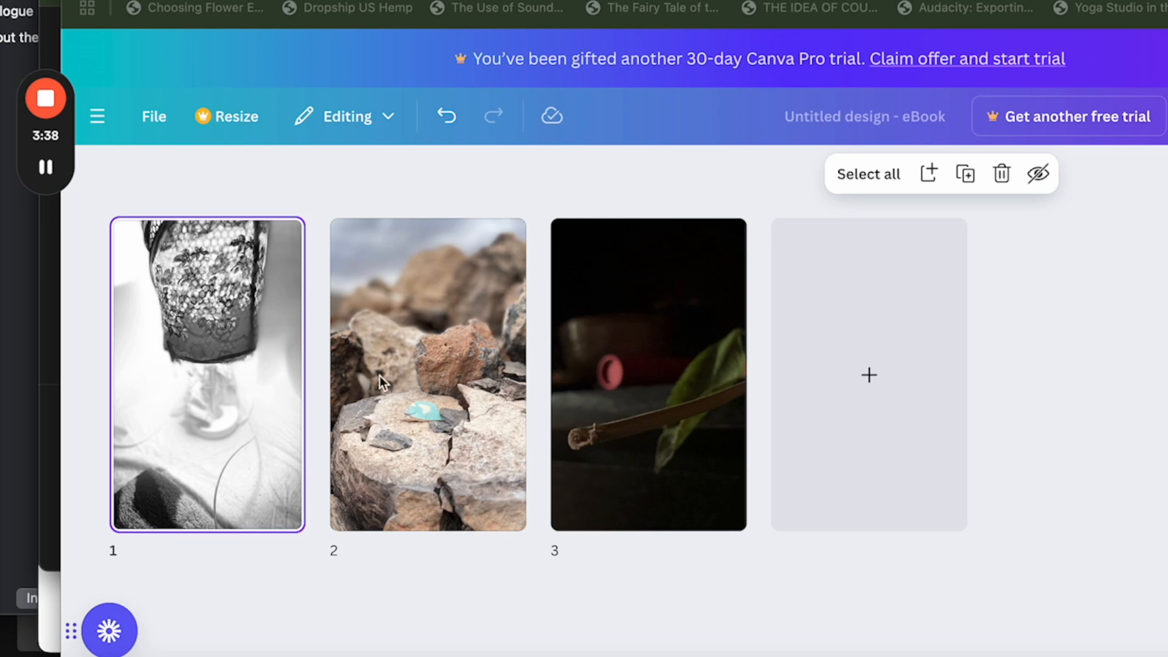
double_click(218, 378)
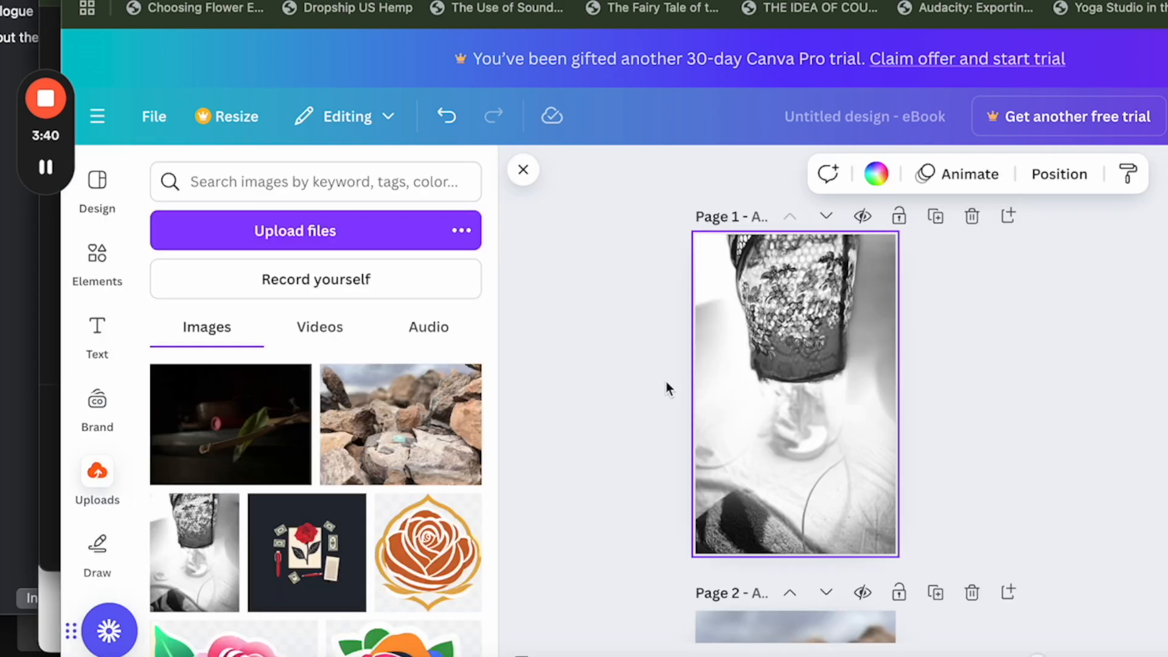
Add the title "After the Early Works" in bold Quattrocento, size 118, centred near the bottom of the page 1 cover.
click(102, 339)
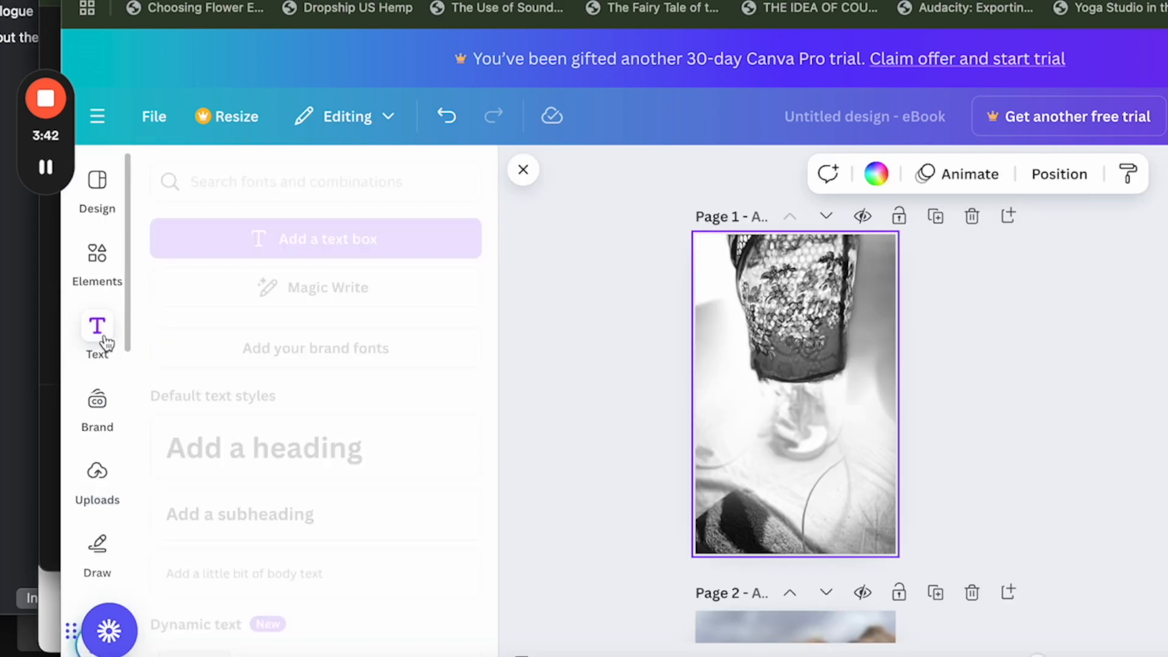
click(347, 237)
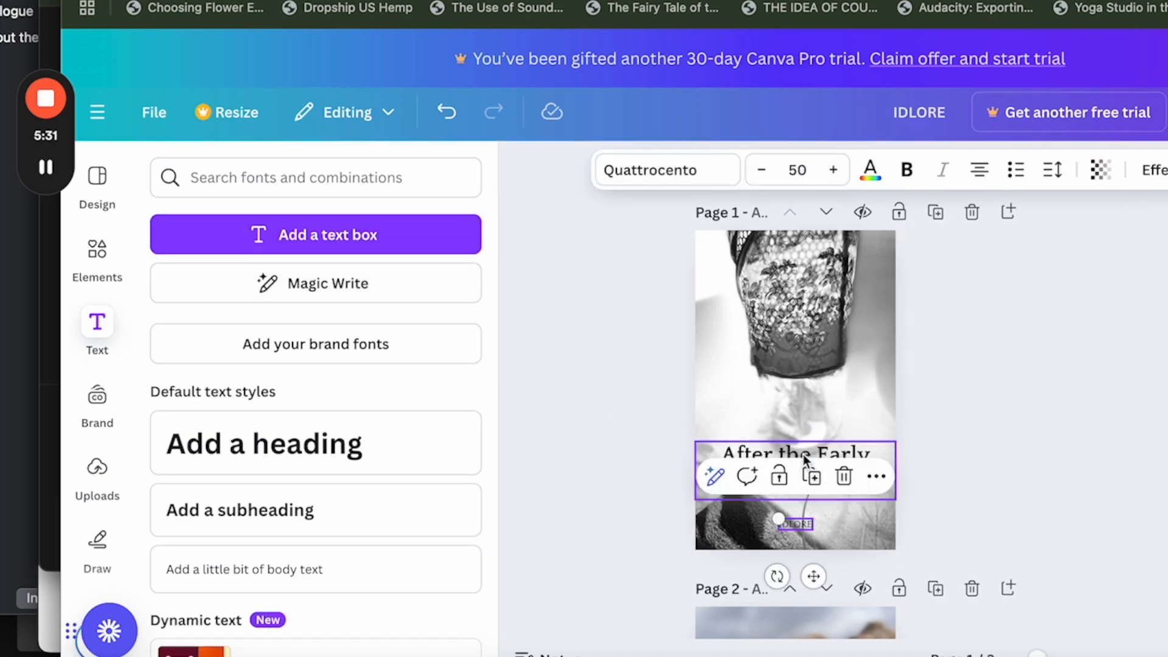
click(982, 419)
click(796, 476)
drag(796, 473, 793, 467)
drag(796, 524, 797, 487)
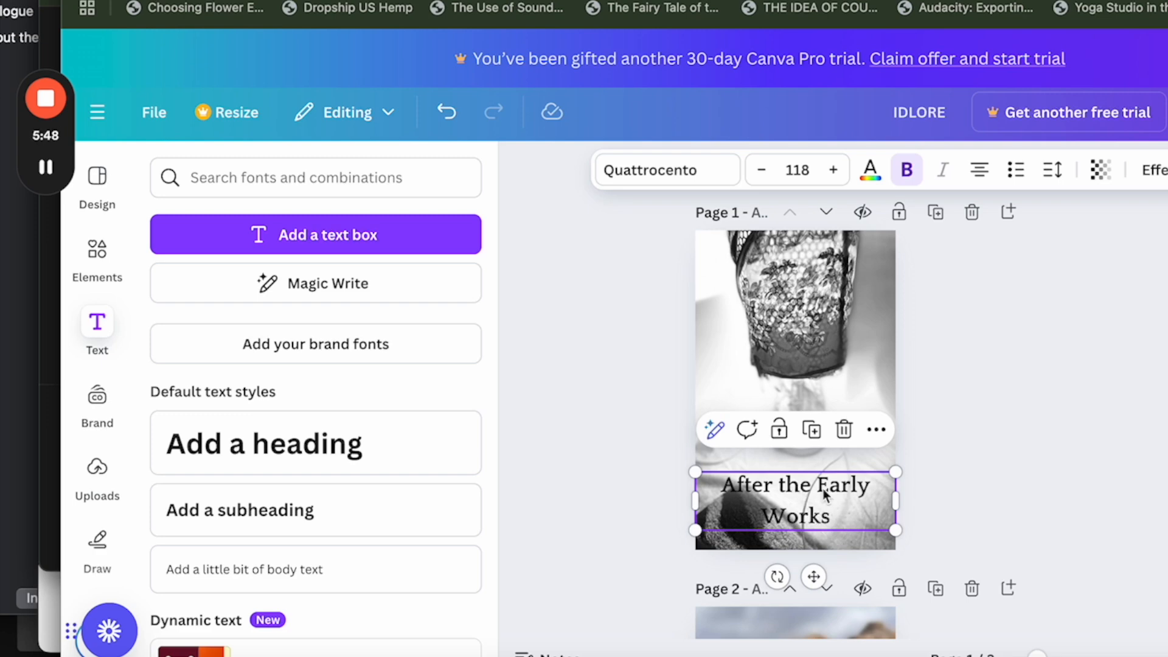
click(968, 494)
Duplicate the page 1 title, place the copy near the bottom of page 2, and change its text to "Ghostly Sun Triangles".
scroll(969, 494, down, 2)
scroll(970, 491, up, 1)
click(805, 474)
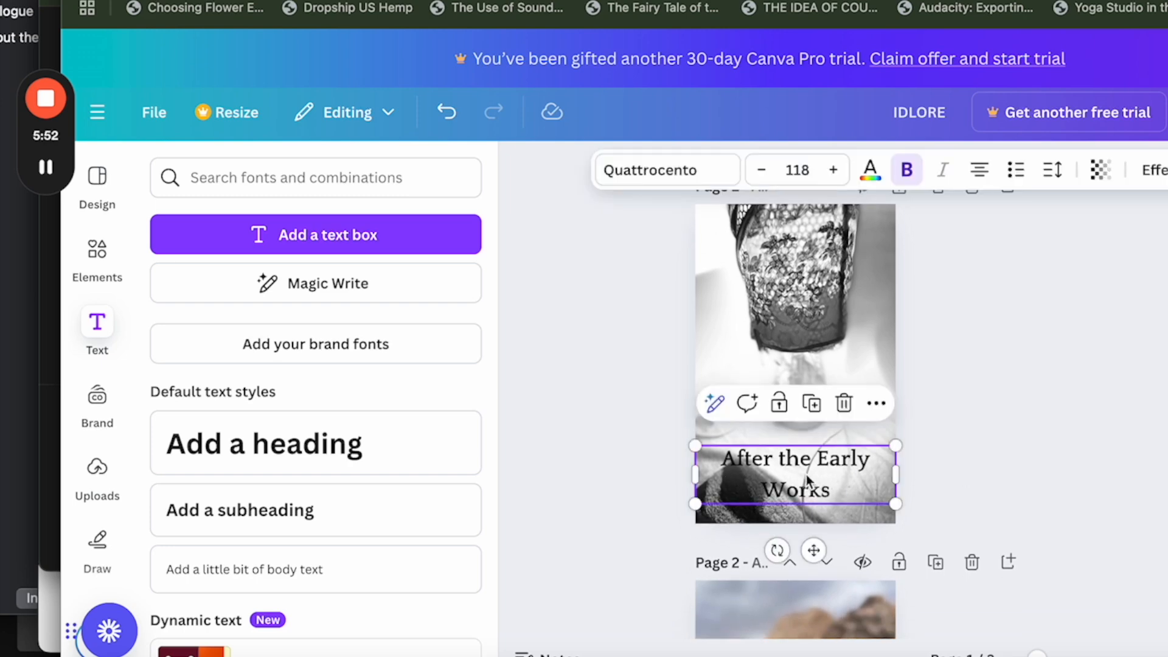
click(814, 407)
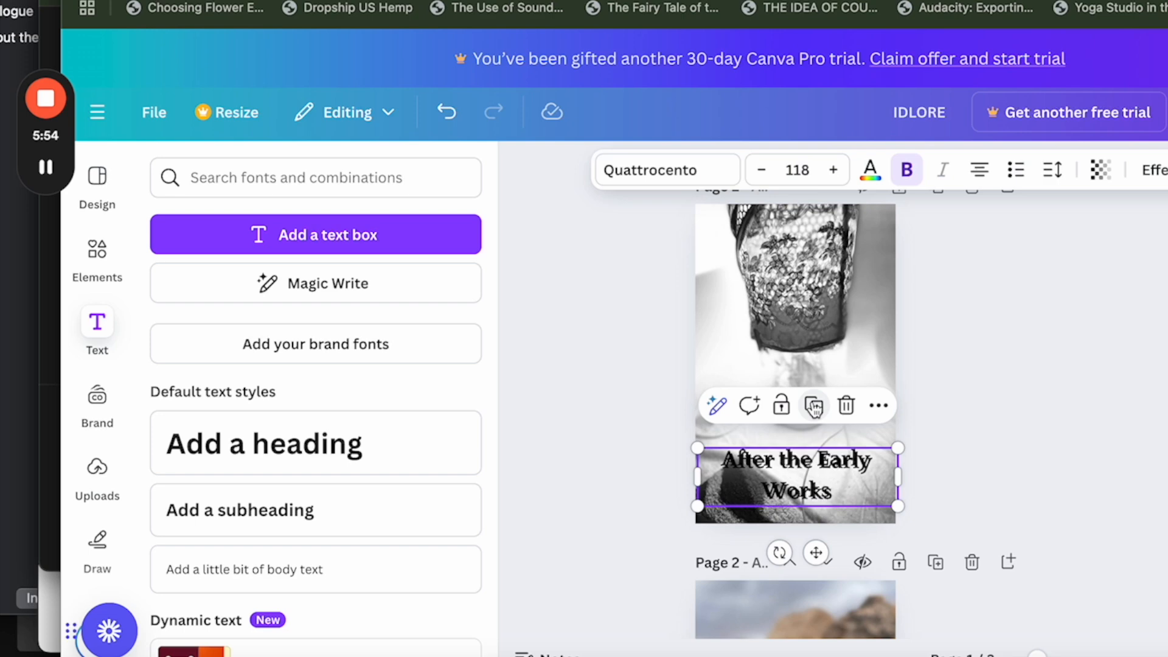
mouse_move(805, 475)
mouse_down()
mouse_move(800, 391)
mouse_move(797, 486)
mouse_up()
scroll(801, 392, down, 6)
click(797, 489)
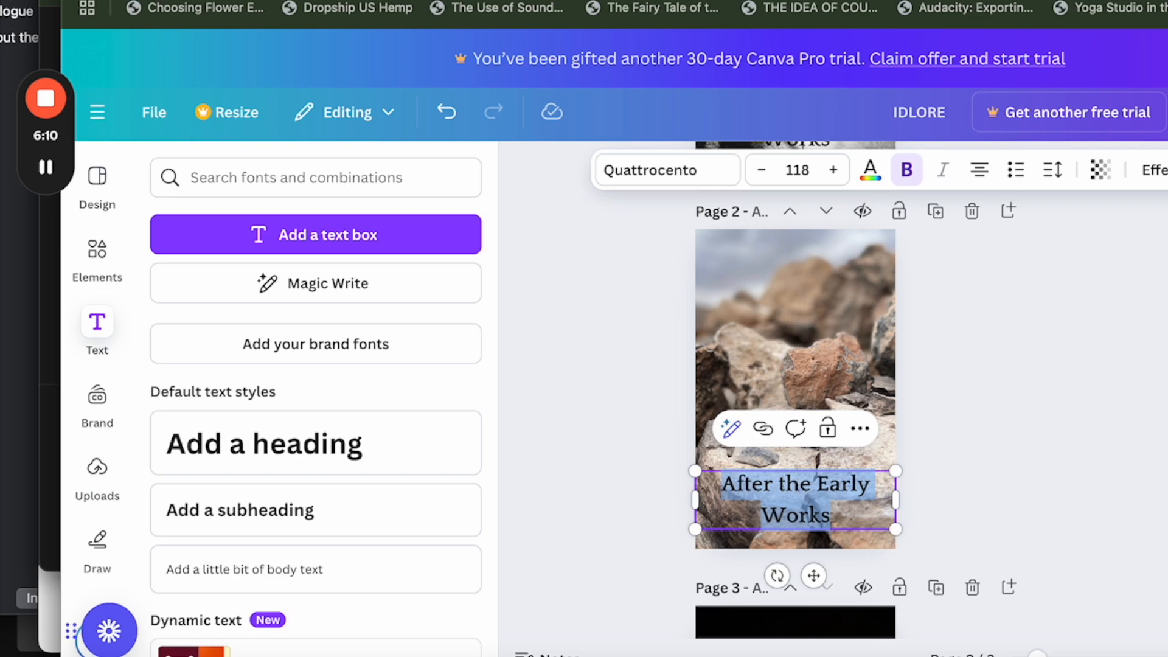
text(Ghostly Sun Triangles)
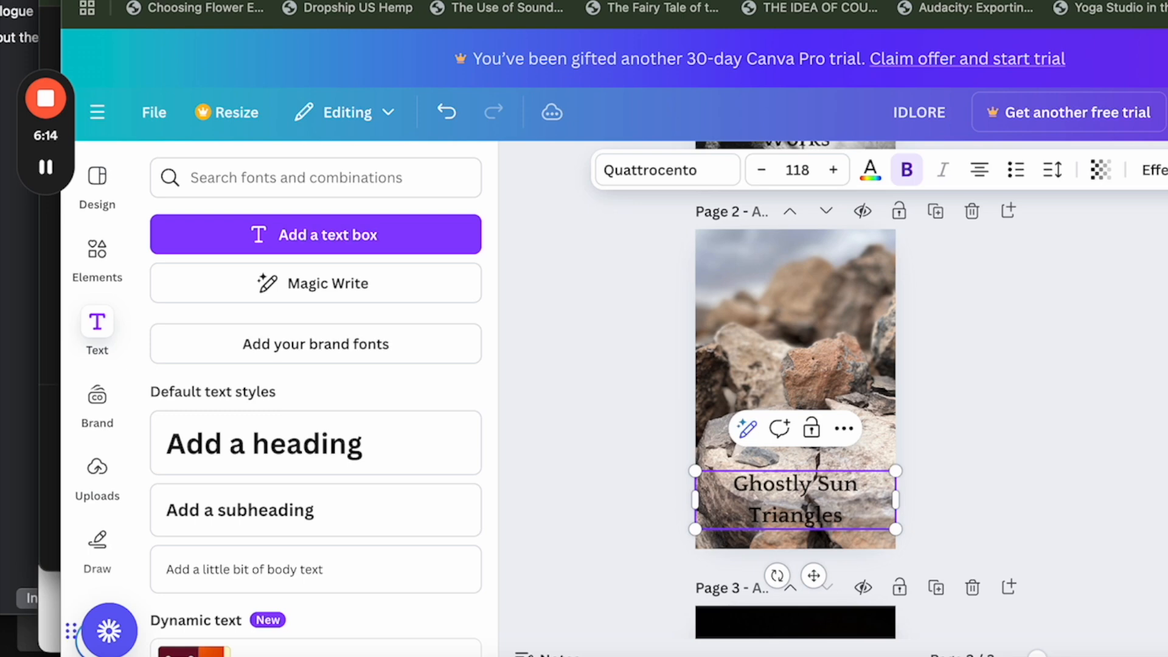
click(990, 522)
Duplicate the page 2 title, place the copy near the bottom of page 3, and change its text to "Violet Flame".
scroll(965, 404, up, 3)
scroll(966, 407, down, 2)
scroll(966, 407, down, 1)
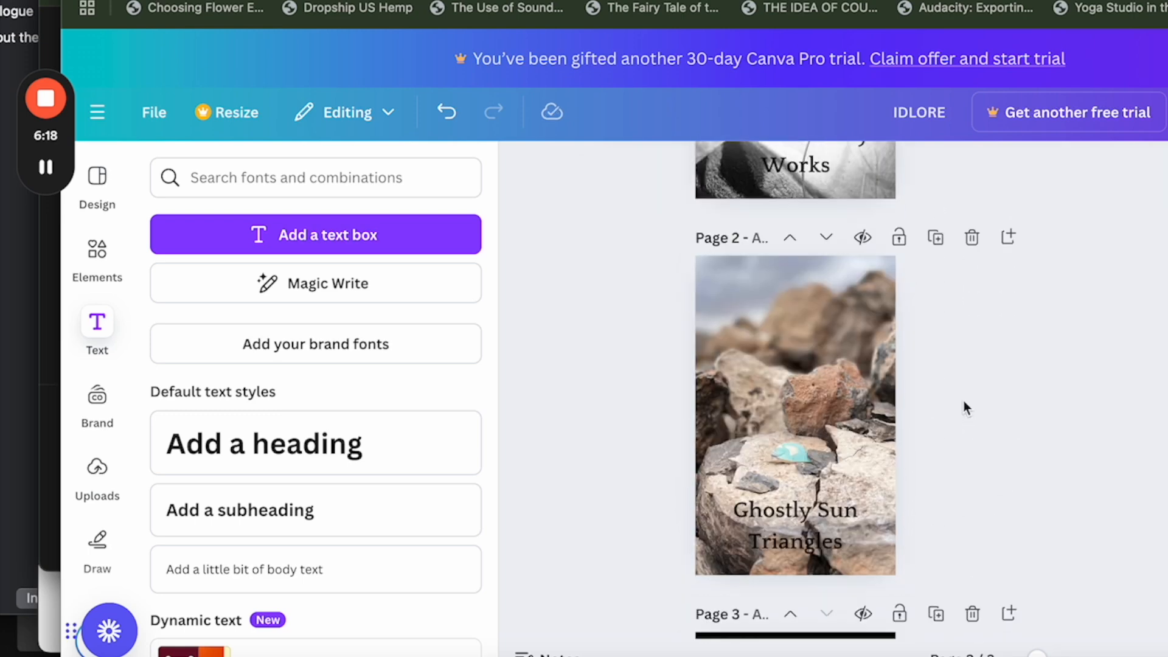
click(821, 518)
click(821, 460)
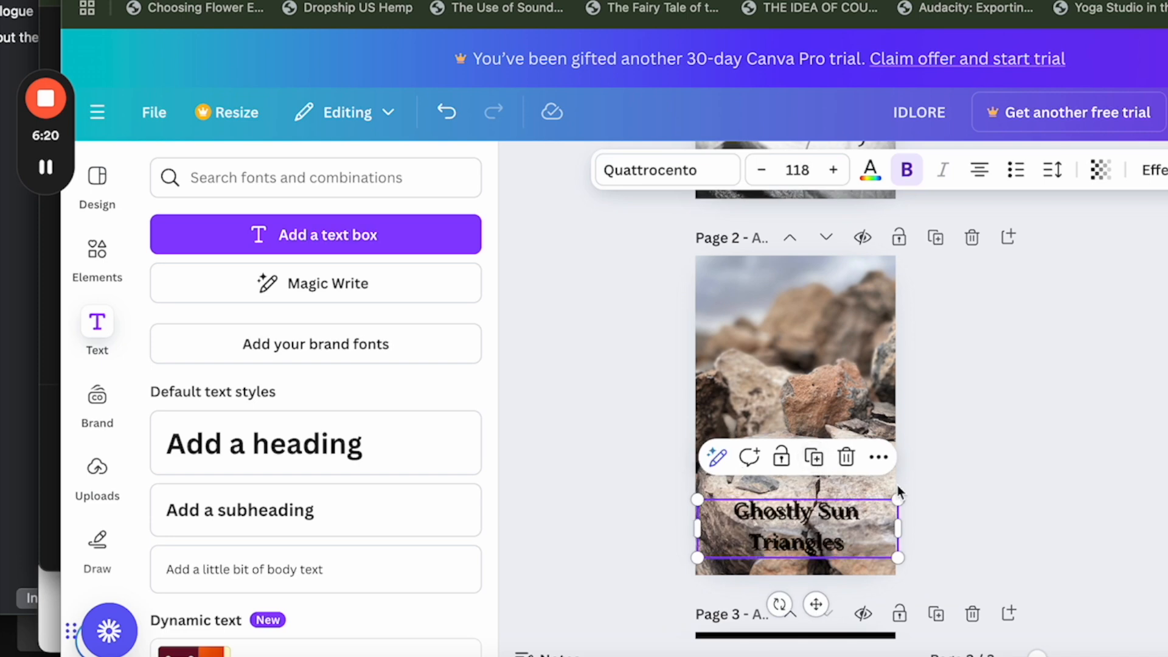
scroll(900, 491, down, 5)
drag(804, 226, 800, 592)
scroll(801, 590, down, 2)
drag(800, 503, 799, 505)
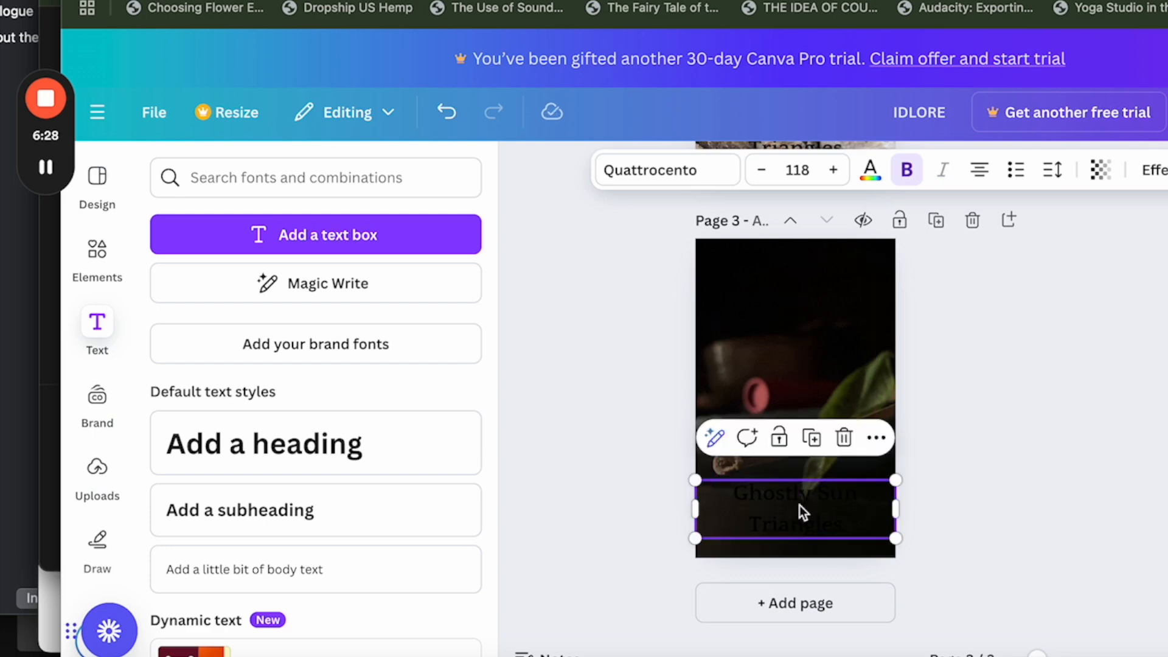
click(799, 505)
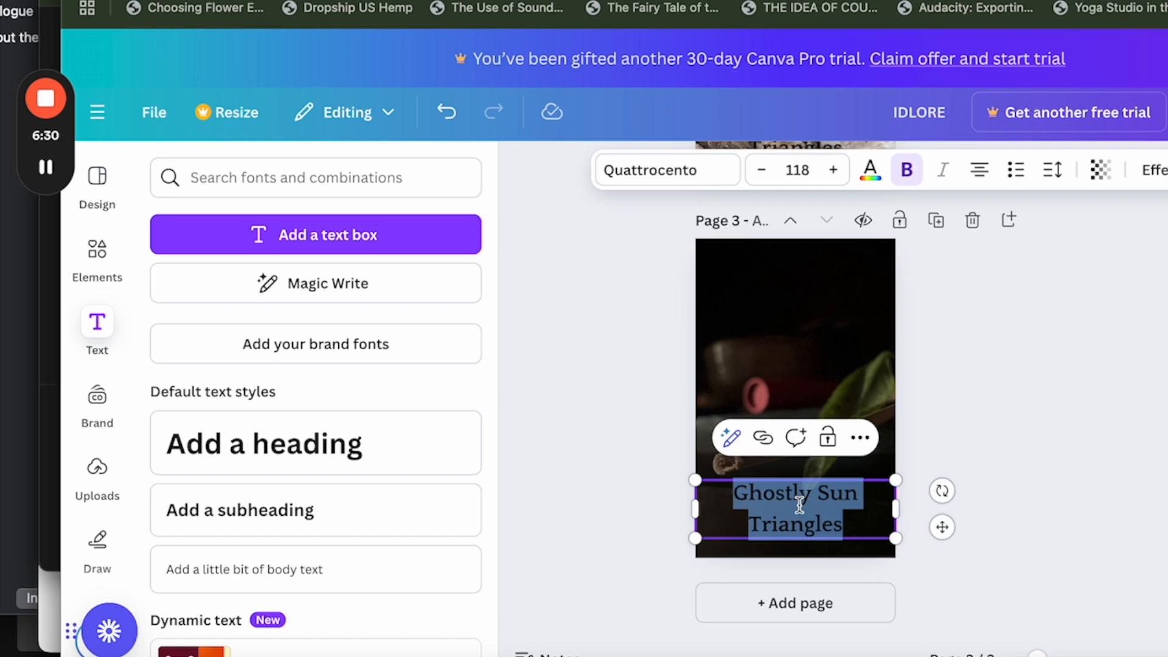
text(Violet Flame)
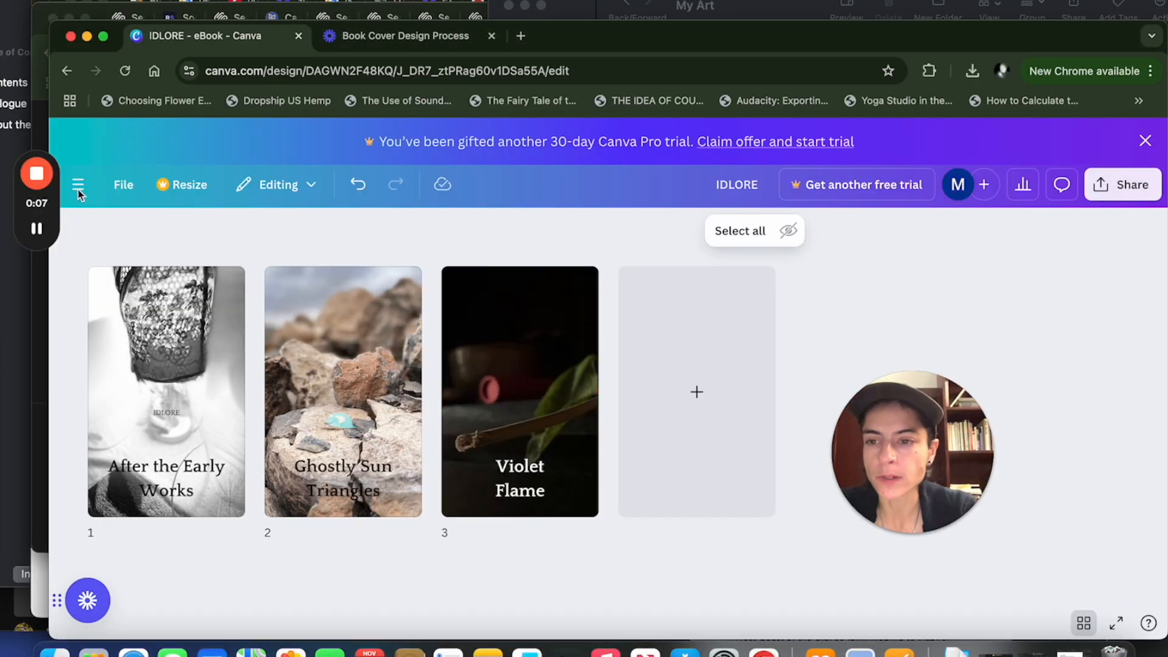
Open the page 1 cover for editing and look through the shapes in the elements library.
click(78, 185)
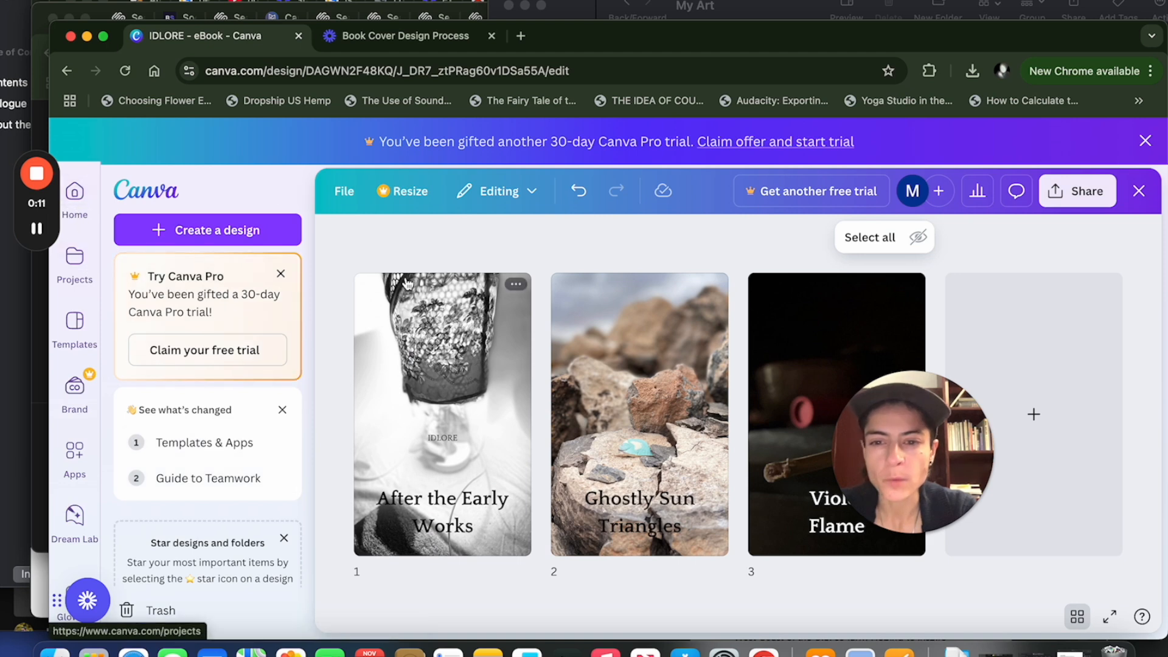
double_click(467, 357)
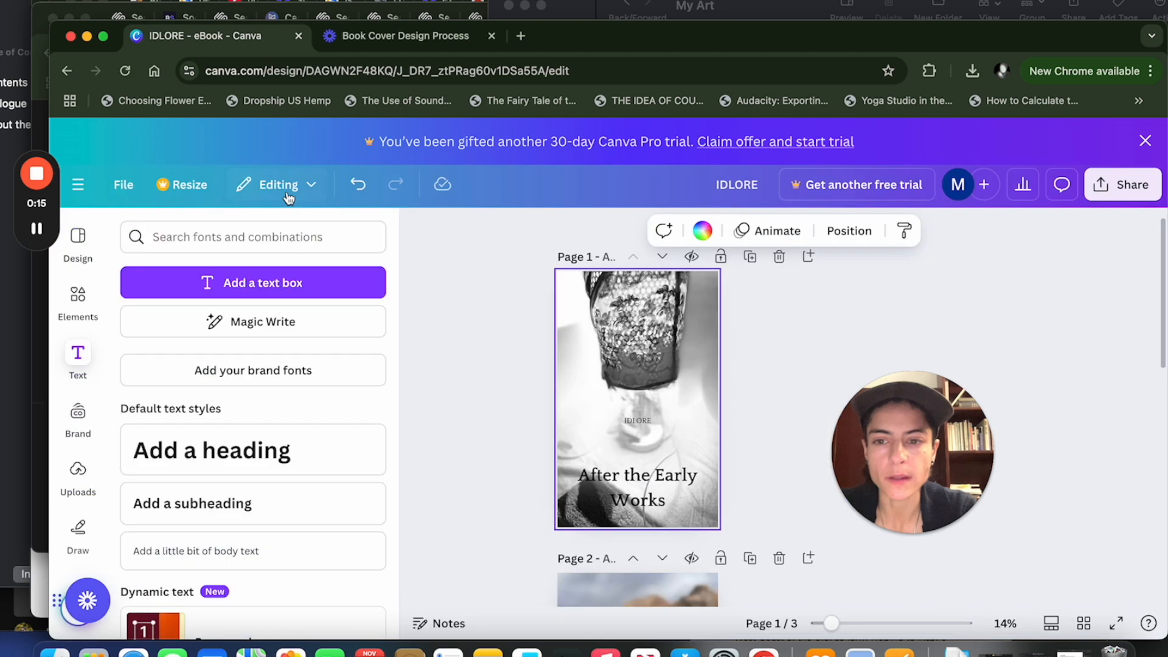
click(85, 316)
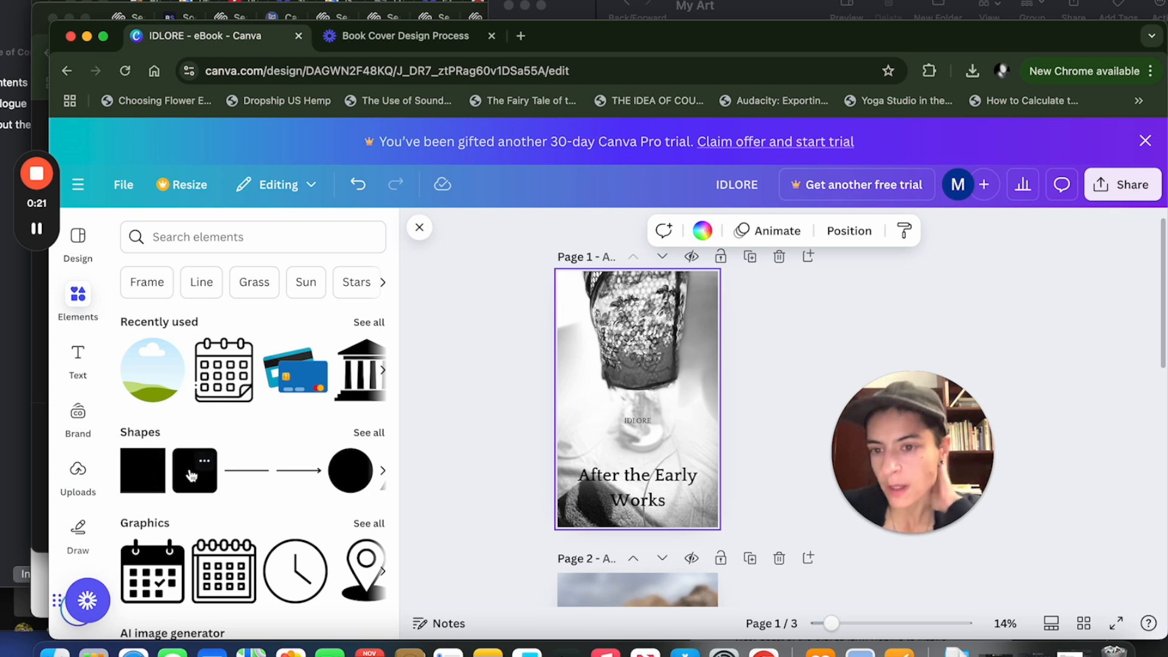
click(366, 435)
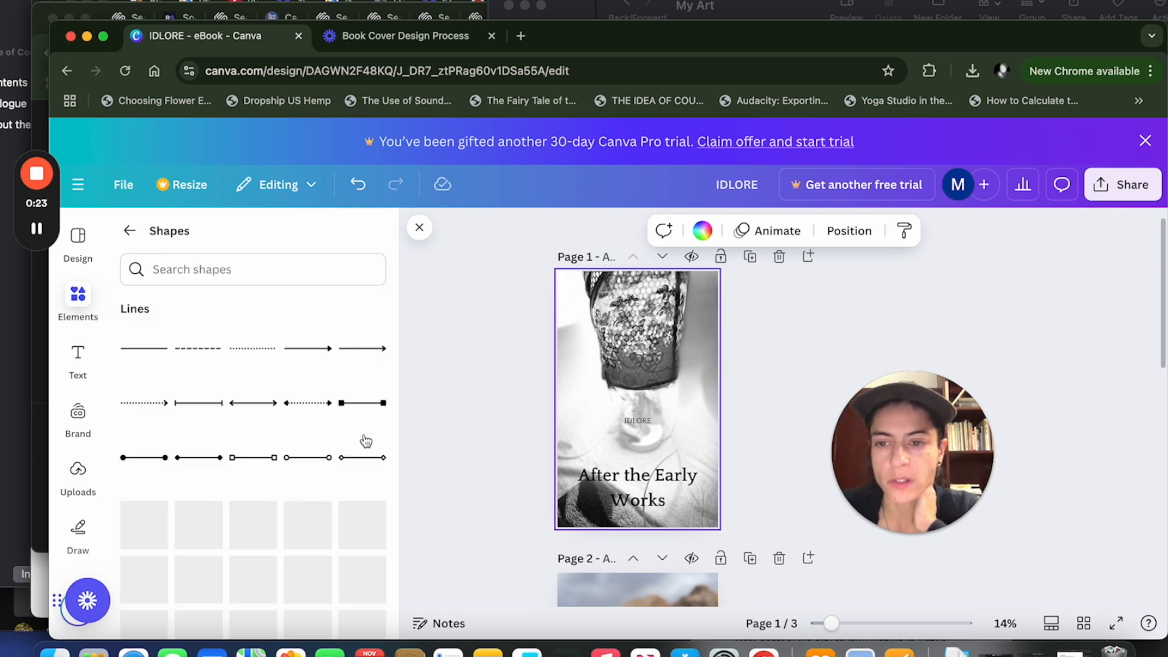
scroll(274, 413, down, 4)
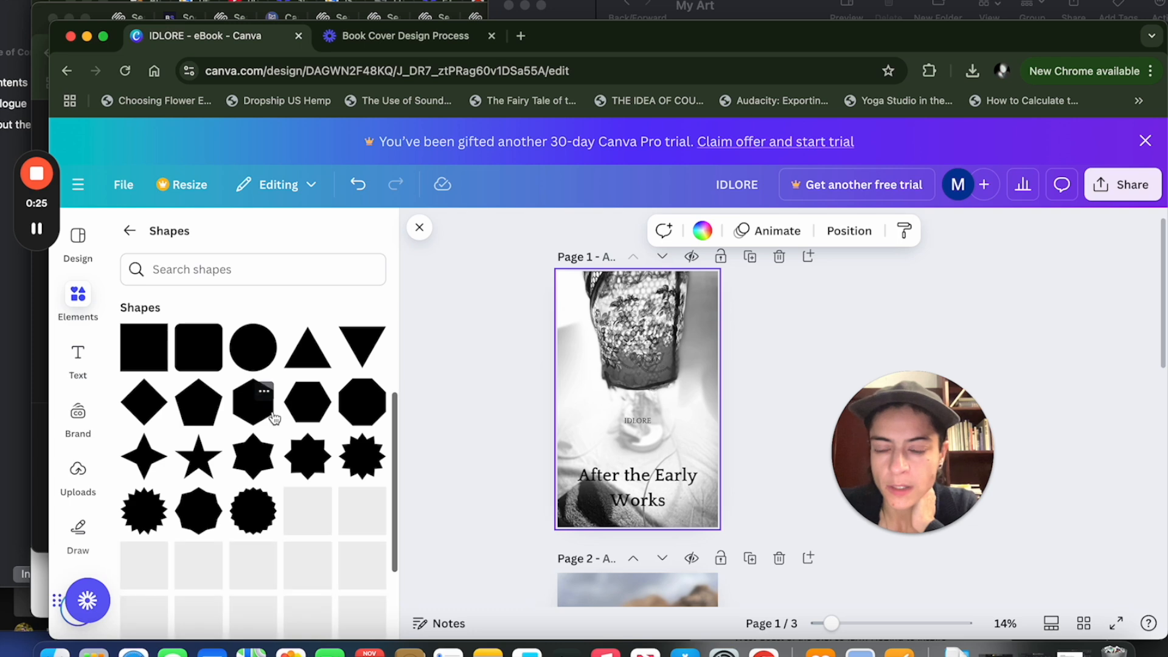
scroll(267, 386, down, 3)
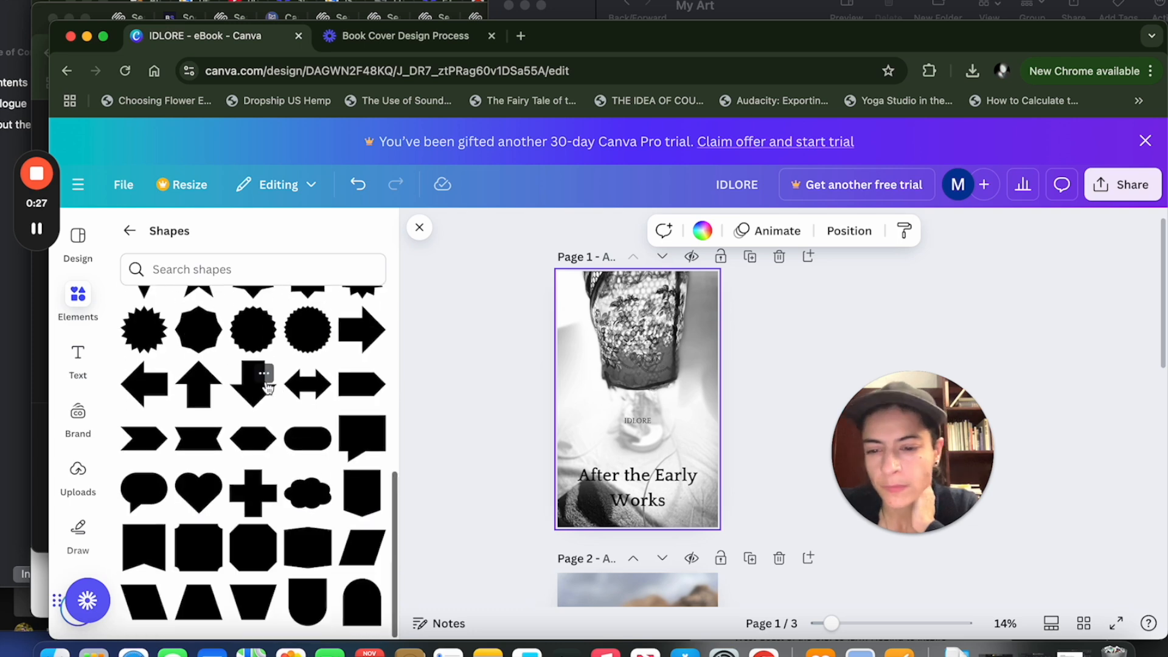
scroll(267, 387, up, 8)
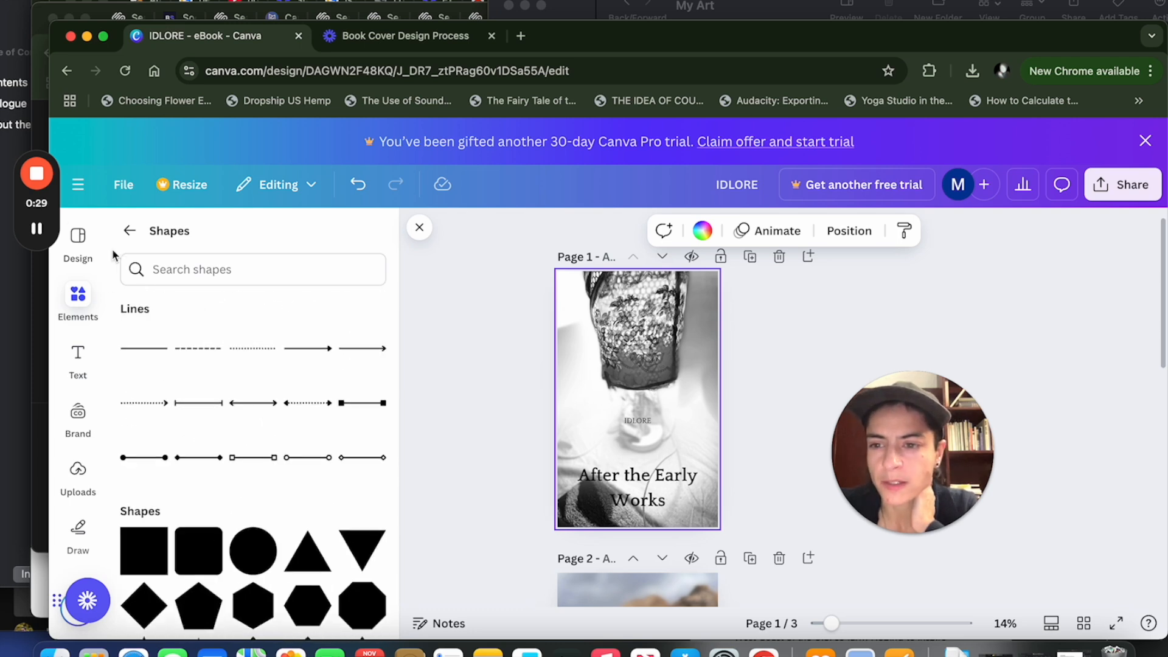
Search the elements library for "banner" and look through the resulting shapes, graphics, photos and frames.
click(130, 230)
click(382, 282)
click(255, 236)
text(banner)
key(Return)
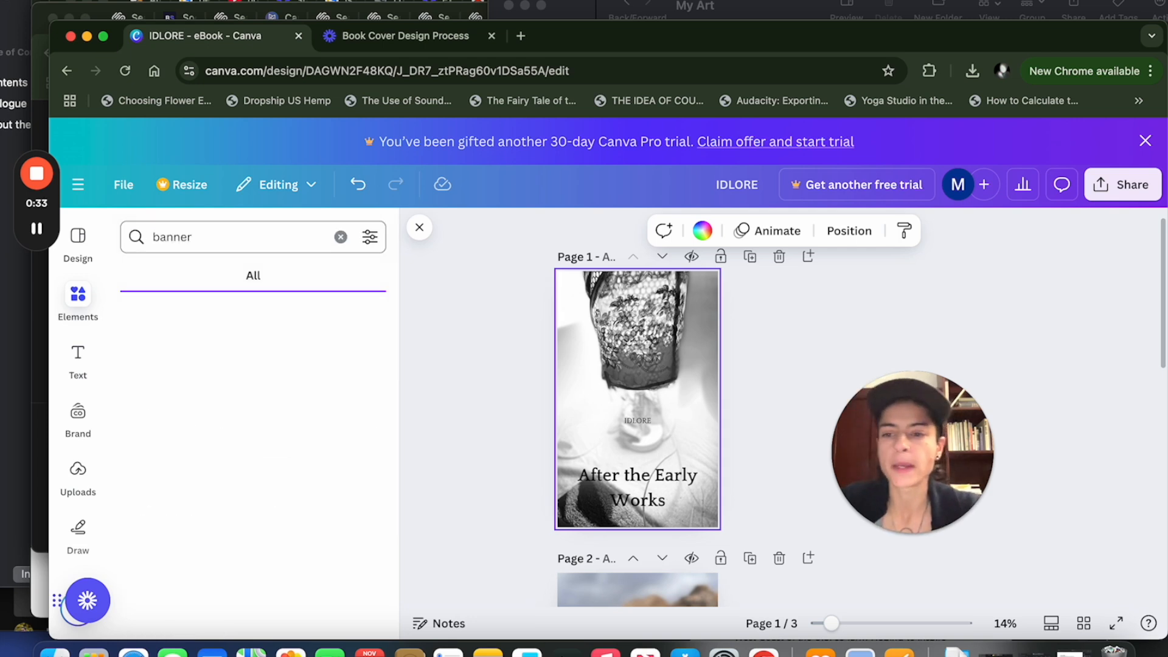
scroll(247, 372, down, 5)
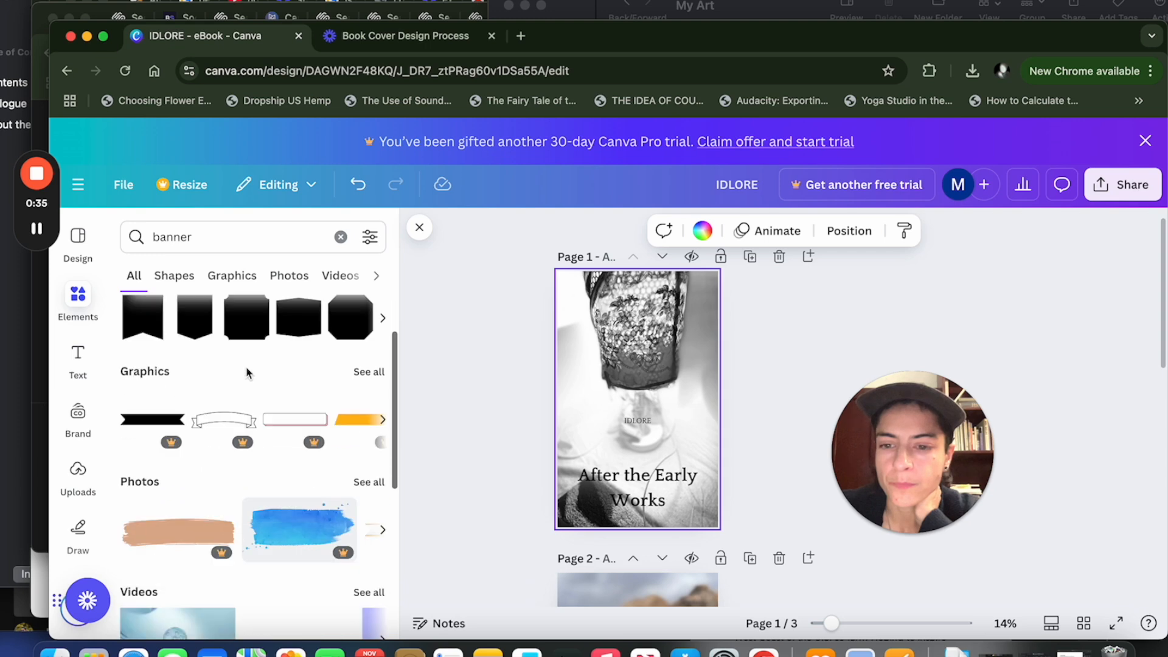
scroll(247, 373, down, 3)
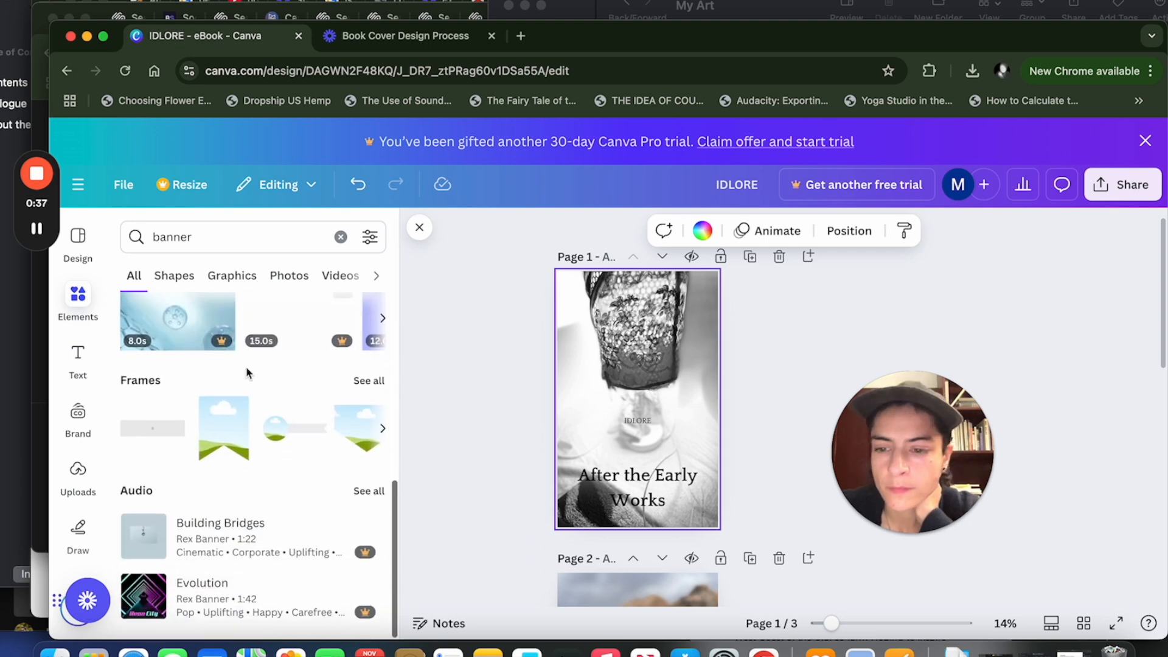
scroll(333, 406, up, 8)
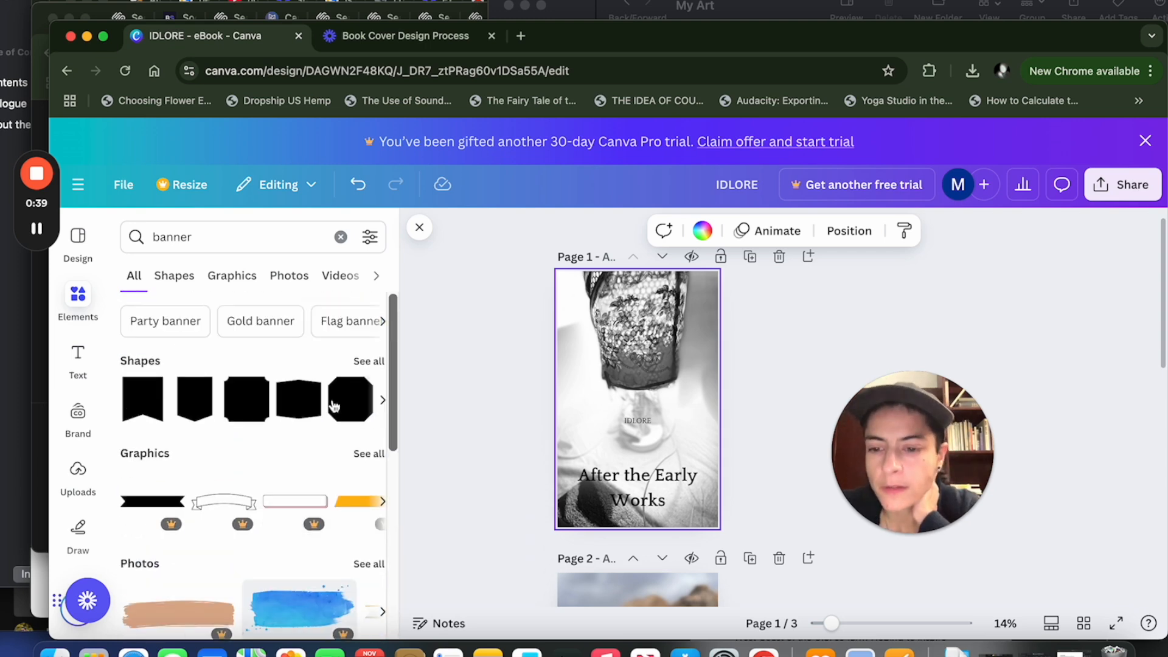
scroll(333, 406, down, 8)
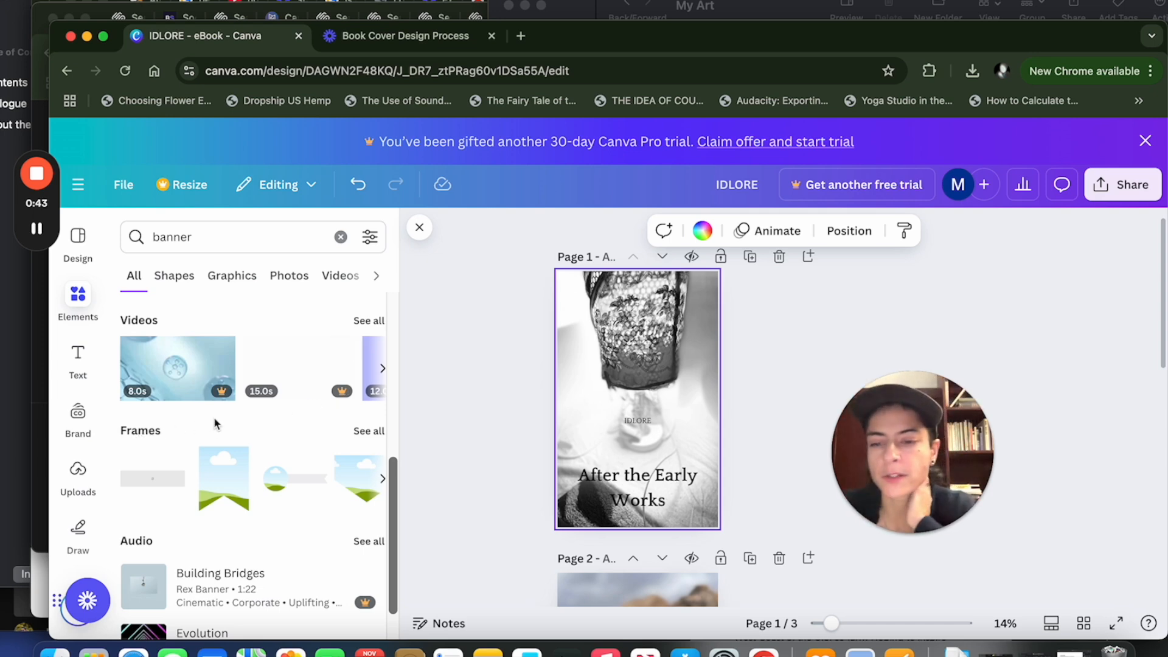
scroll(214, 423, up, 8)
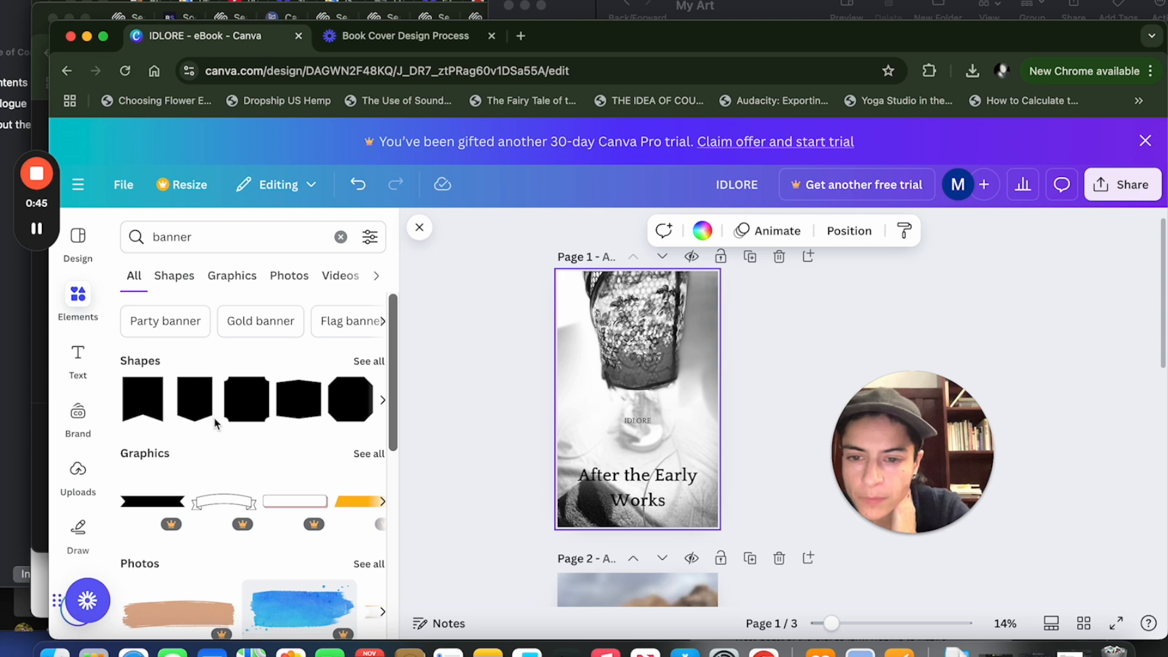
click(367, 364)
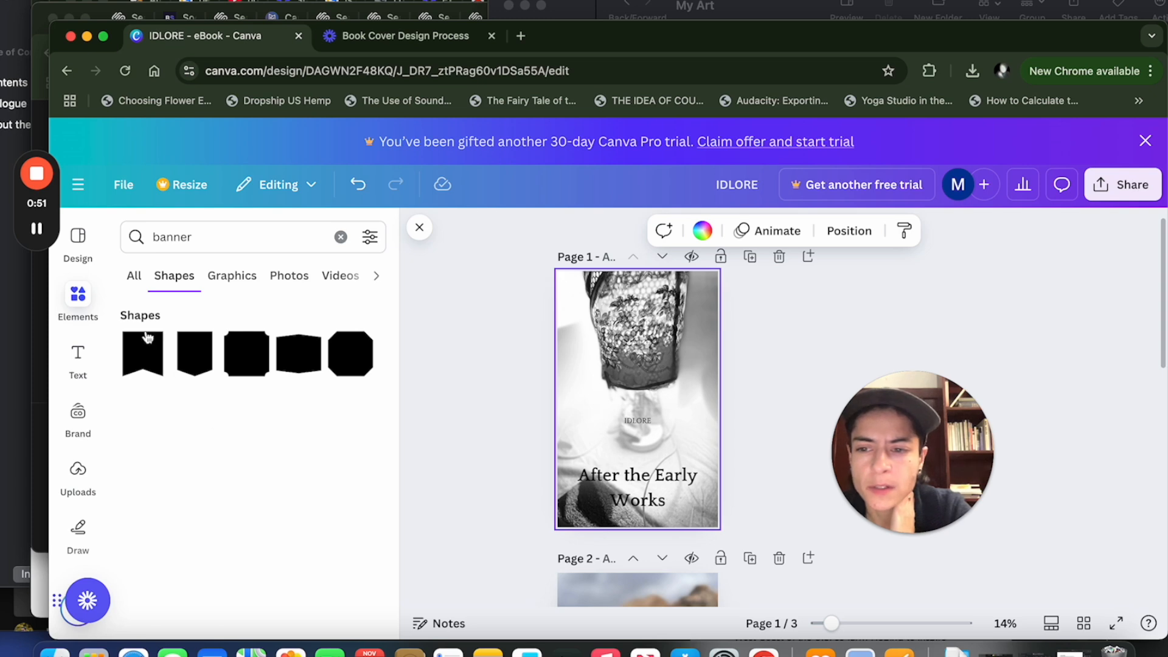
click(132, 280)
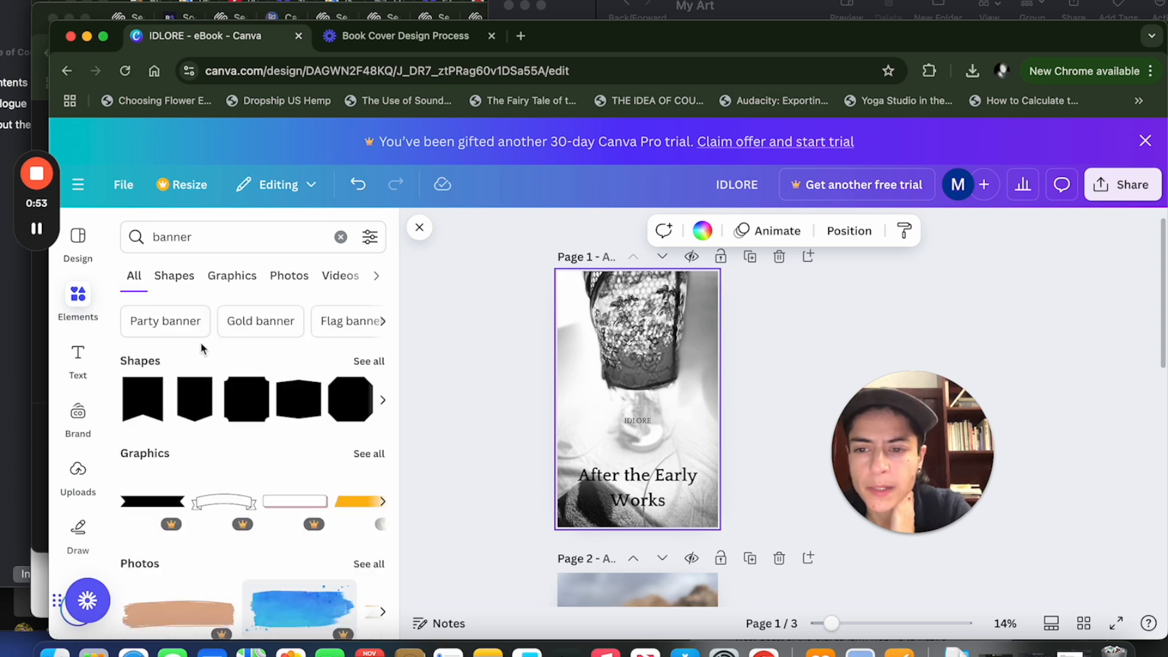
Find a plain gold ribbon among the "Gold banner" graphics and place it behind the page 1 title.
click(251, 332)
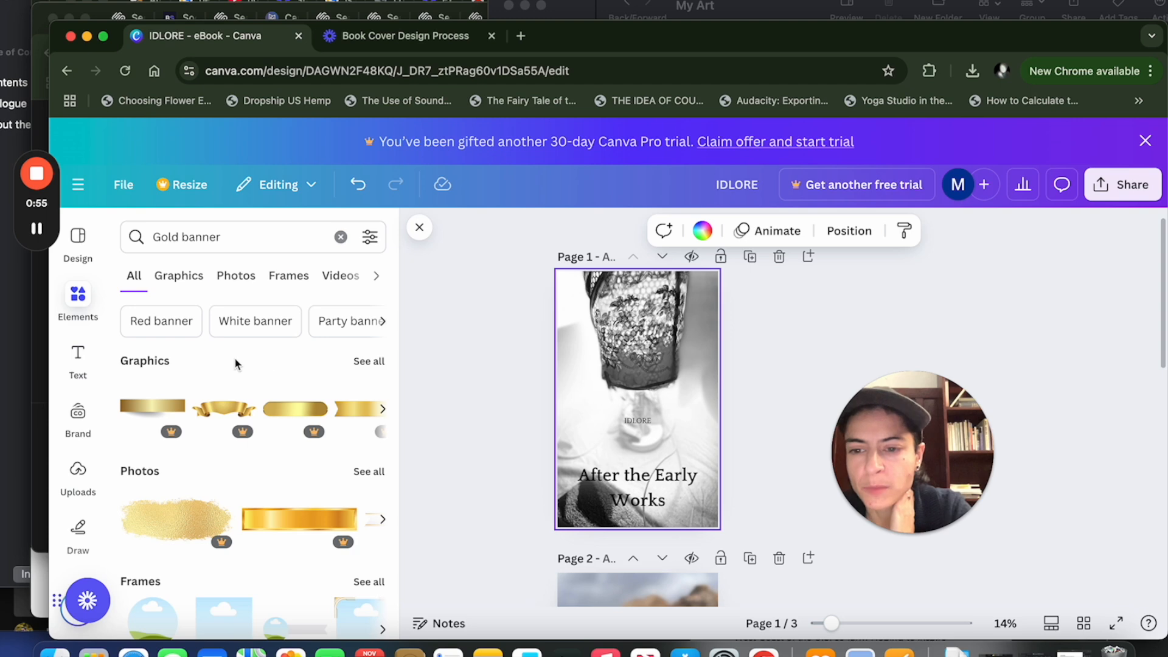
scroll(294, 385, down, 3)
scroll(365, 429, up, 3)
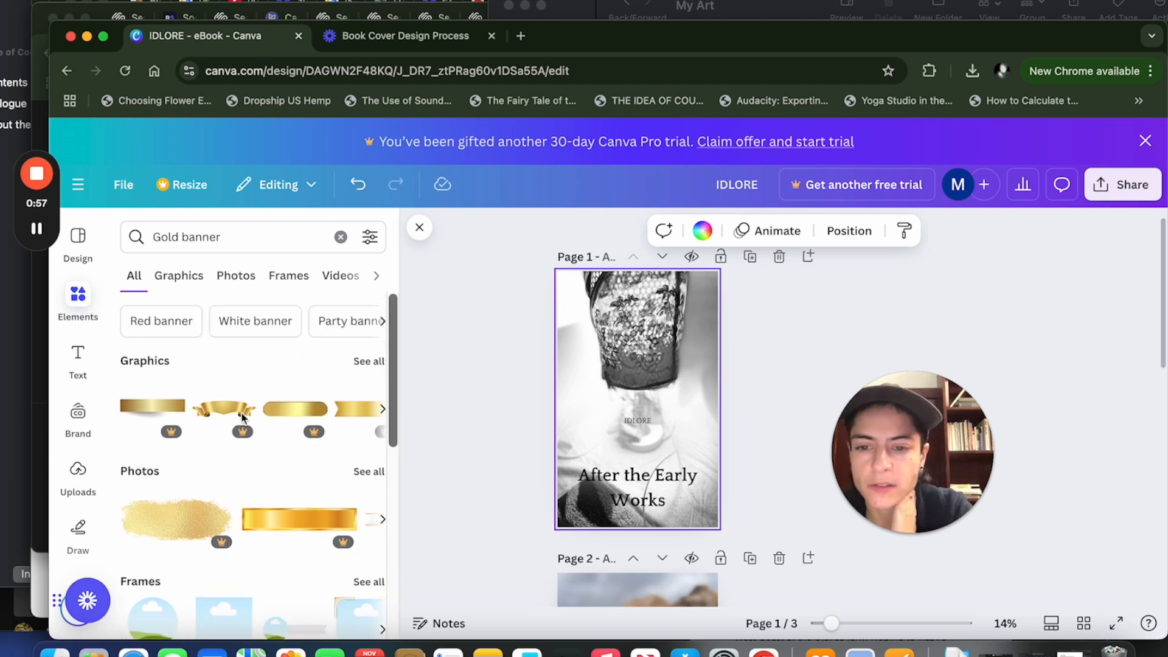
click(368, 359)
scroll(182, 420, down, 2)
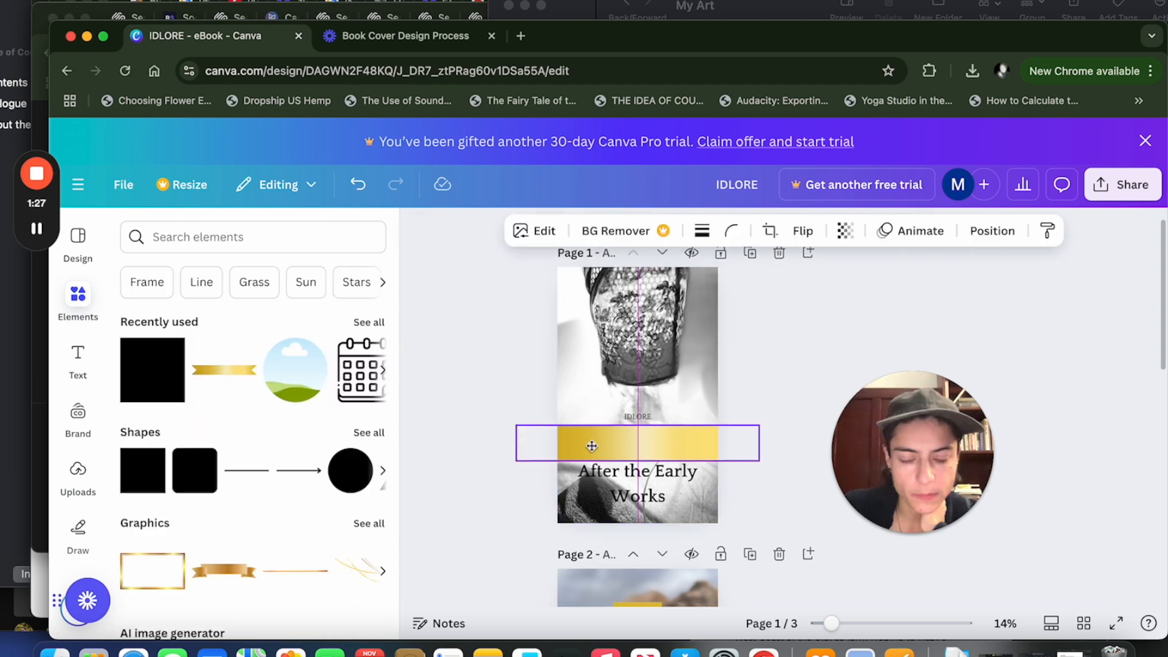
drag(591, 443, 589, 496)
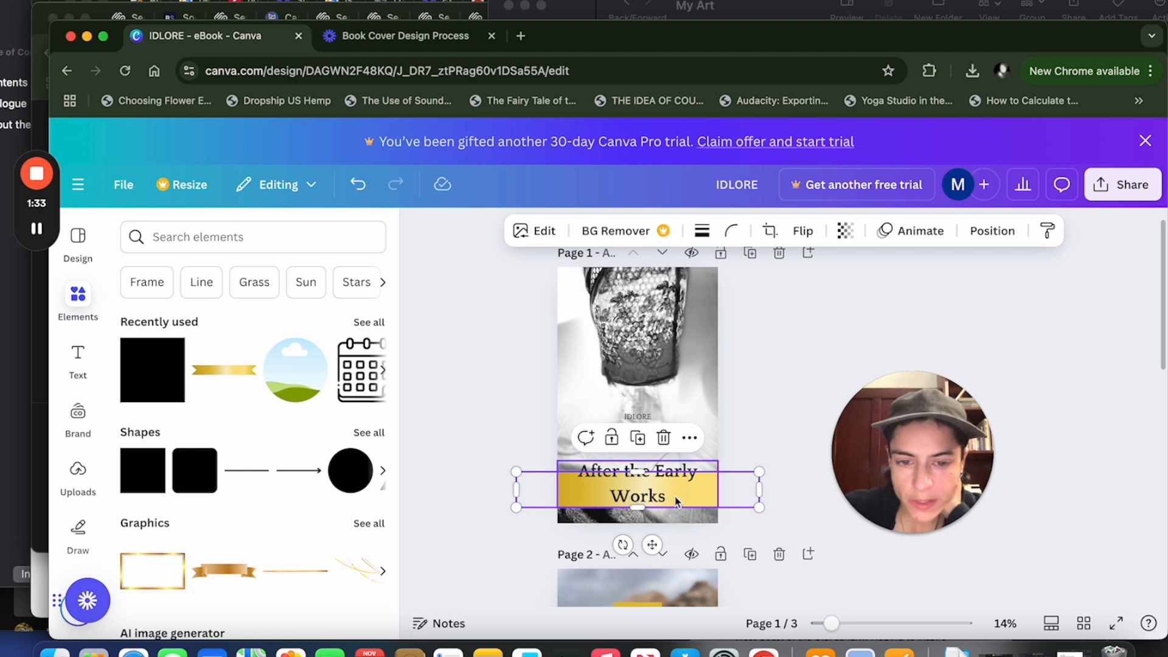
Make the gold banner on page 1 taller so that it backs both lines of "After the Early Works".
drag(695, 501, 693, 499)
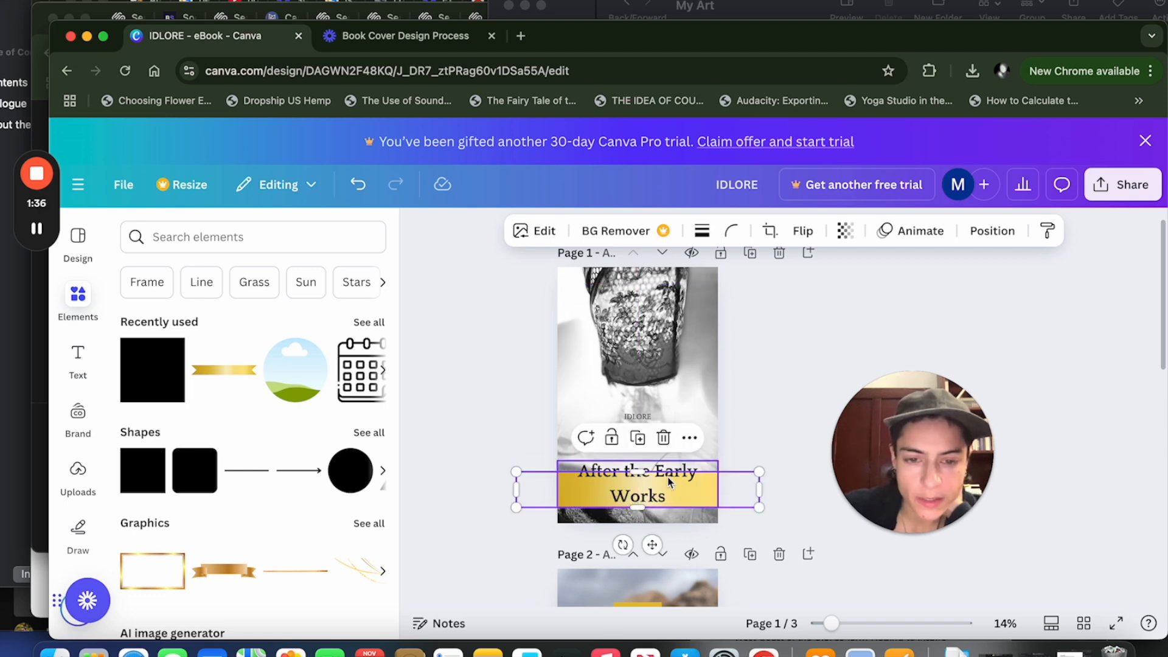
click(438, 421)
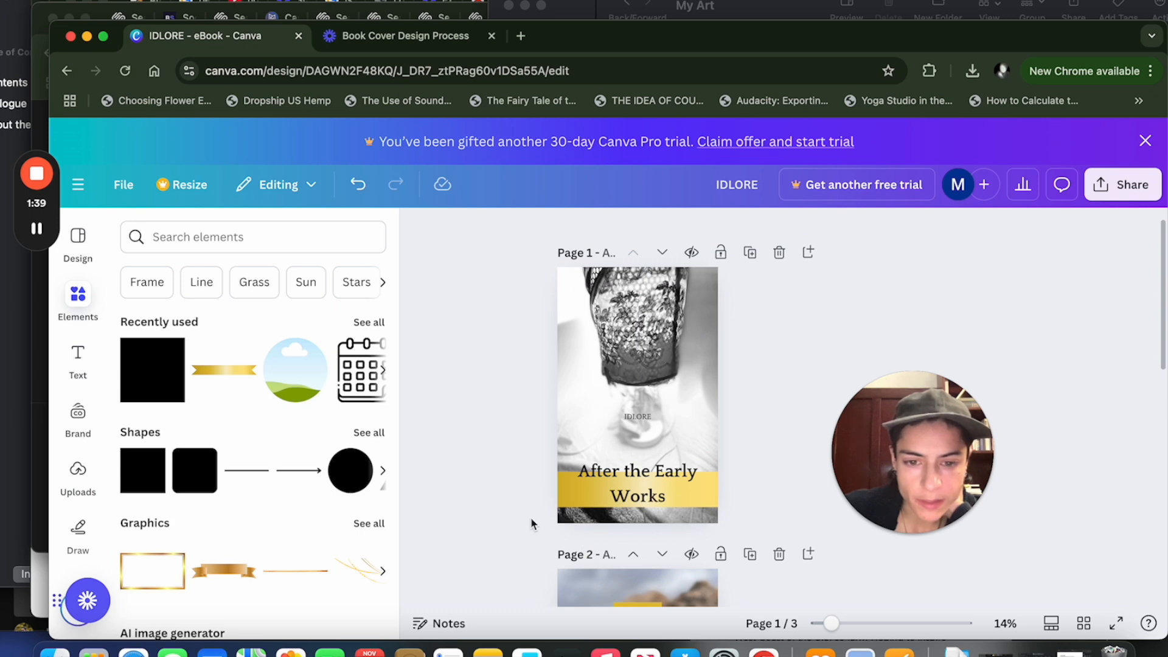
click(569, 492)
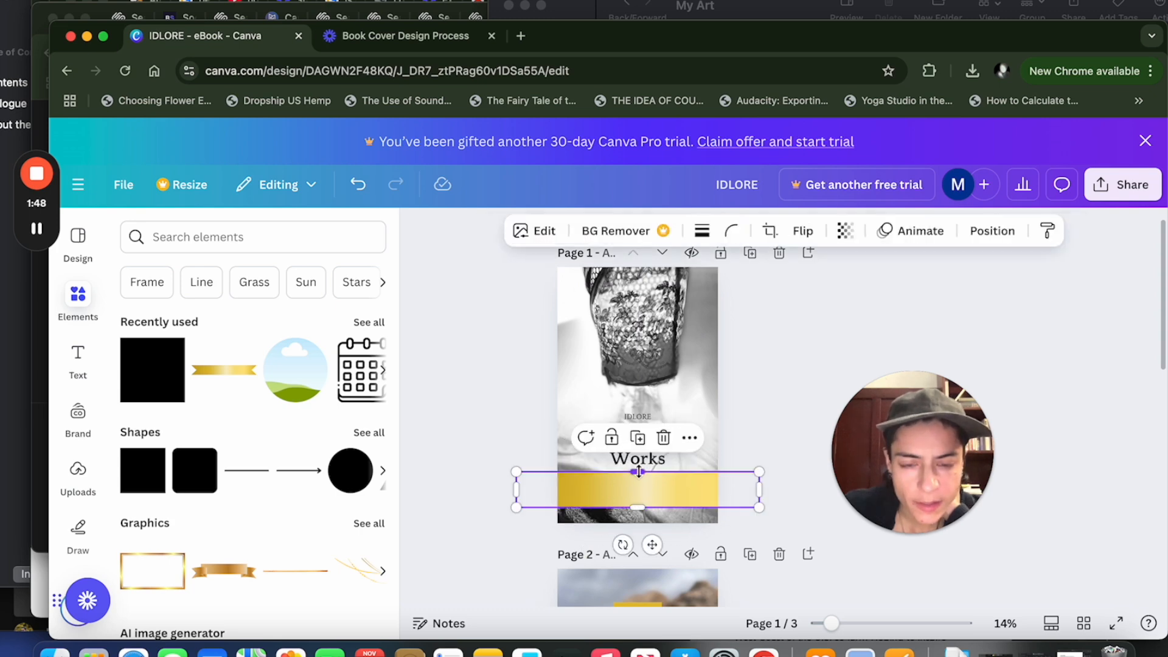
mouse_move(638, 472)
mouse_down()
mouse_move(638, 446)
mouse_move(647, 469)
mouse_up()
click(816, 384)
click(649, 443)
click(789, 393)
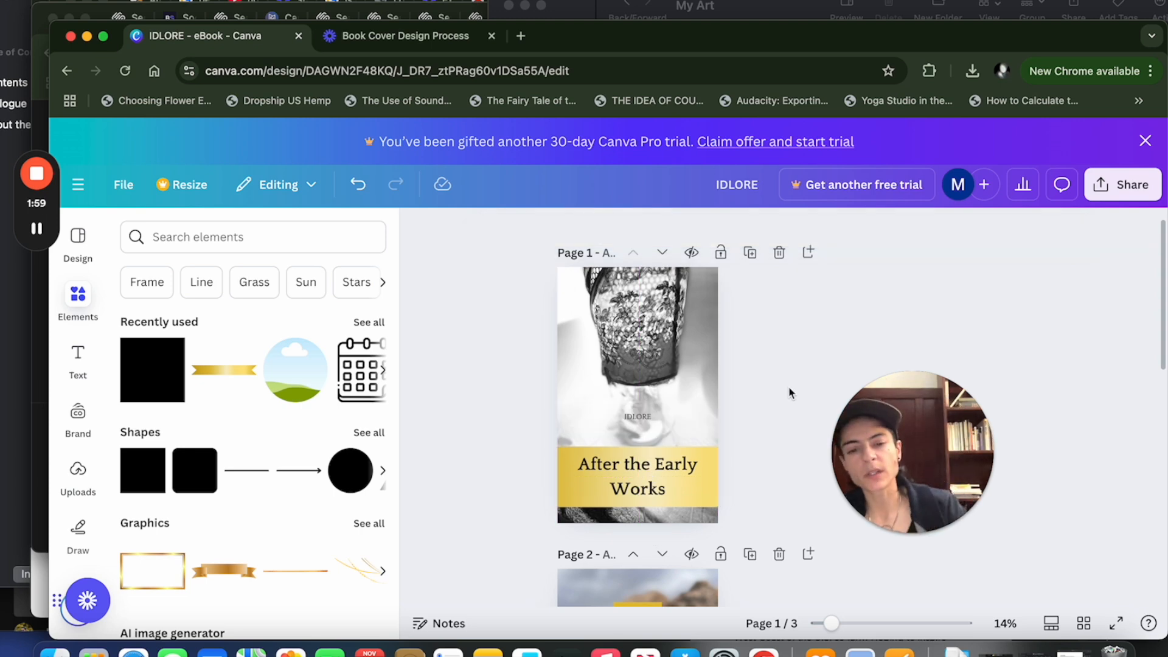
Apply a green-tinted filter to the page 1 banner and set its transparency to 50.
scroll(732, 458, down, 1)
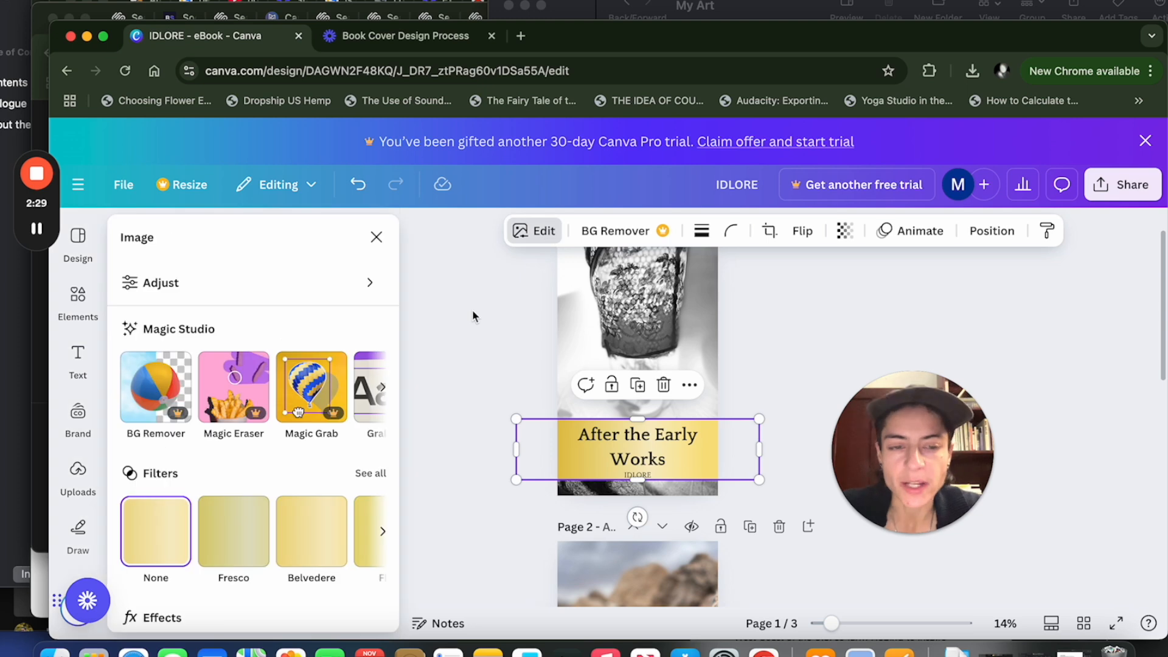
click(314, 357)
scroll(314, 357, down, 8)
click(317, 380)
scroll(302, 422, down, 15)
click(844, 230)
drag(886, 297, 824, 298)
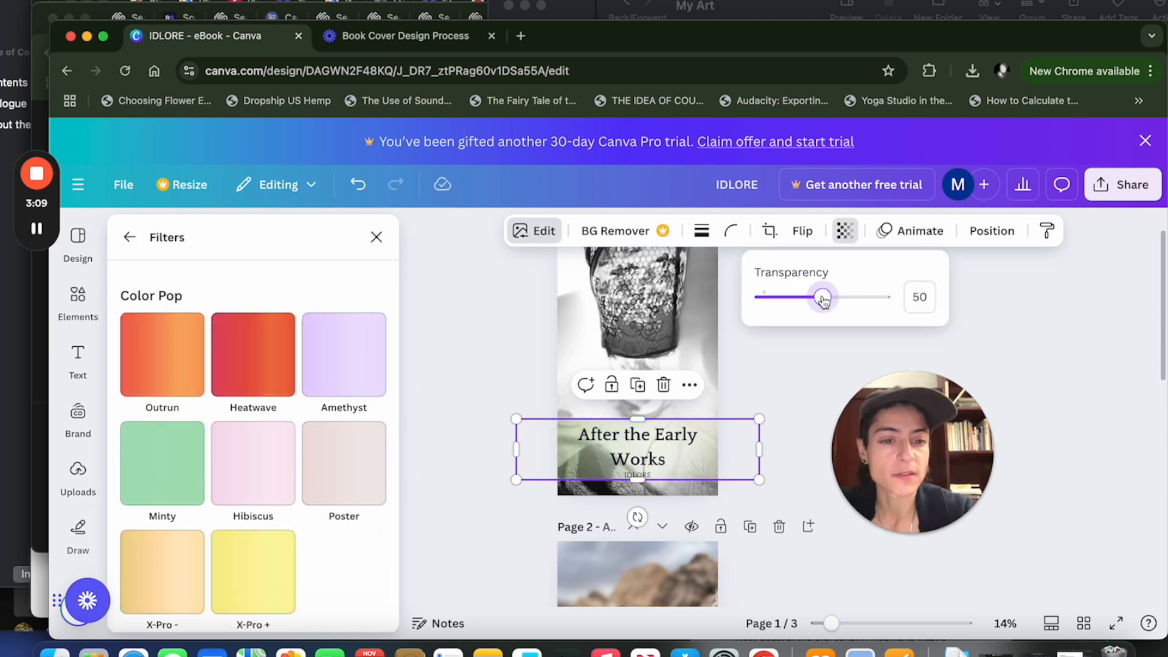
Darken the page 1 banner to a smoky grey-green using its image adjustments.
click(809, 365)
click(699, 456)
click(534, 230)
click(252, 282)
drag(229, 352, 129, 351)
drag(229, 408, 333, 409)
click(728, 468)
Change the colour of the text on the page 1 banner to white.
click(638, 447)
click(697, 231)
click(229, 372)
click(798, 365)
Fine-tune the vertical spacing of the title block on page 1, and check the covers in grid view.
drag(831, 622, 867, 623)
drag(645, 566, 645, 551)
click(814, 505)
drag(637, 407, 637, 399)
click(900, 364)
click(1083, 623)
click(1083, 623)
Move the page 1 banner, title and IDLORE text together to the cover's bottom edge, and extend the banner slightly upward.
click(643, 430)
shift+click(637, 480)
shift+click(555, 480)
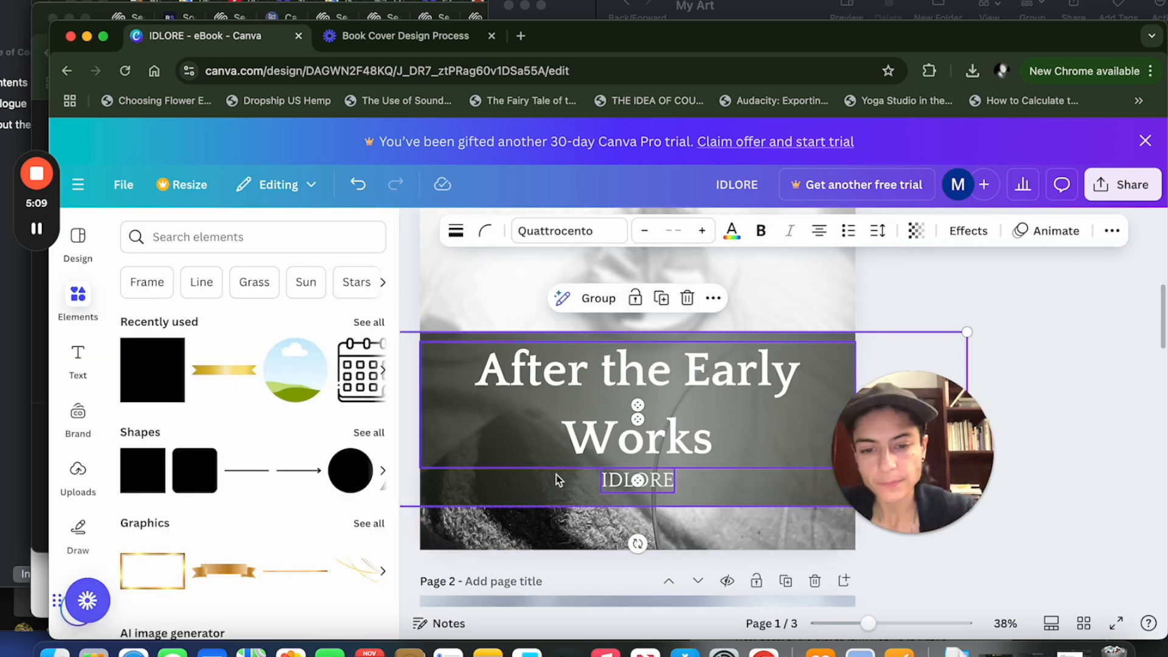
drag(555, 480, 560, 523)
click(640, 382)
drag(637, 375, 638, 368)
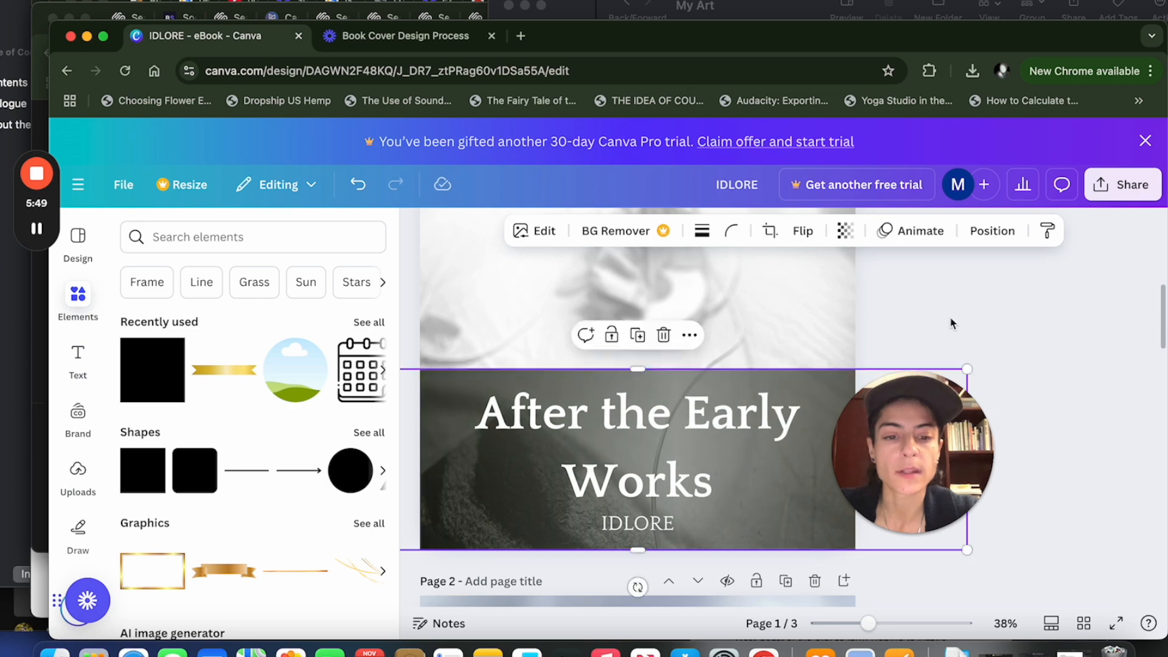
Copy the page 1 banner and its IDLORE text, and paste them at the bottom of the page 2 cover.
shift+click(663, 531)
key(super+c)
scroll(664, 534, down, 10)
click(458, 585)
key(super+v)
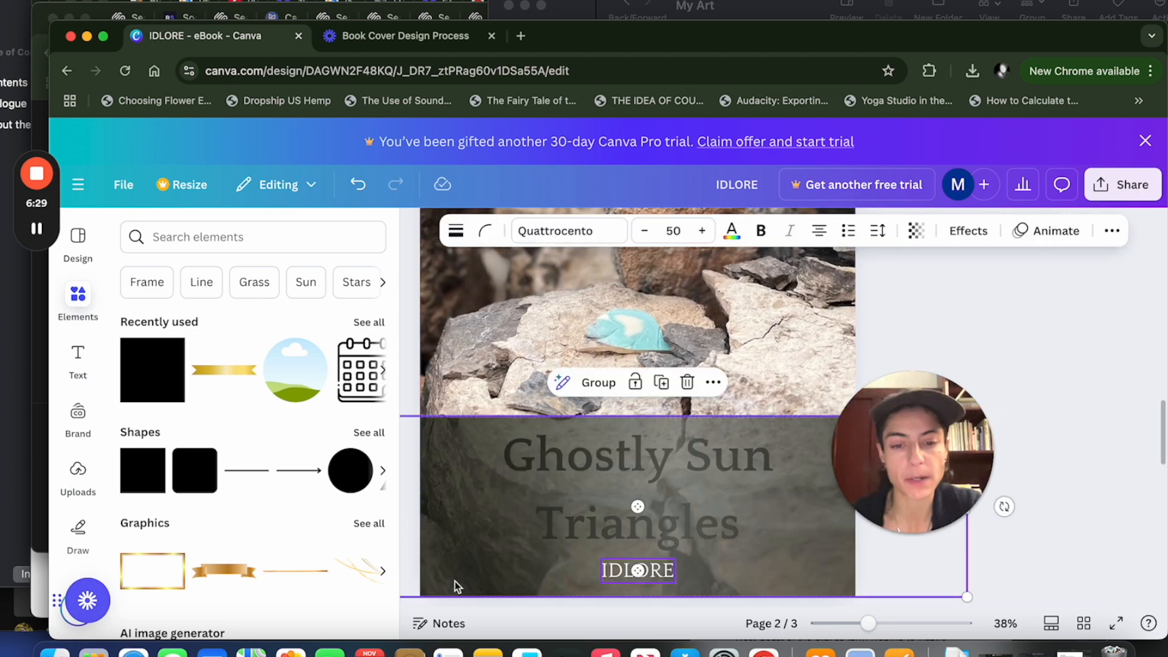
Bring the "Ghostly Sun Triangles" title in front of the page 2 banner and make its text white.
click(900, 365)
drag(627, 487, 627, 384)
click(589, 528)
click(1077, 231)
drag(816, 374, 748, 480)
click(696, 231)
Paste the same banner and IDLORE text at the bottom of the page 3 cover.
click(550, 584)
shift+click(637, 570)
key(super+v)
click(927, 330)
Bring the "Violet Flame" title in front of the page 3 banner, and show all three covers in grid view.
click(637, 487)
click(1078, 230)
click(172, 360)
click(927, 330)
click(1083, 623)
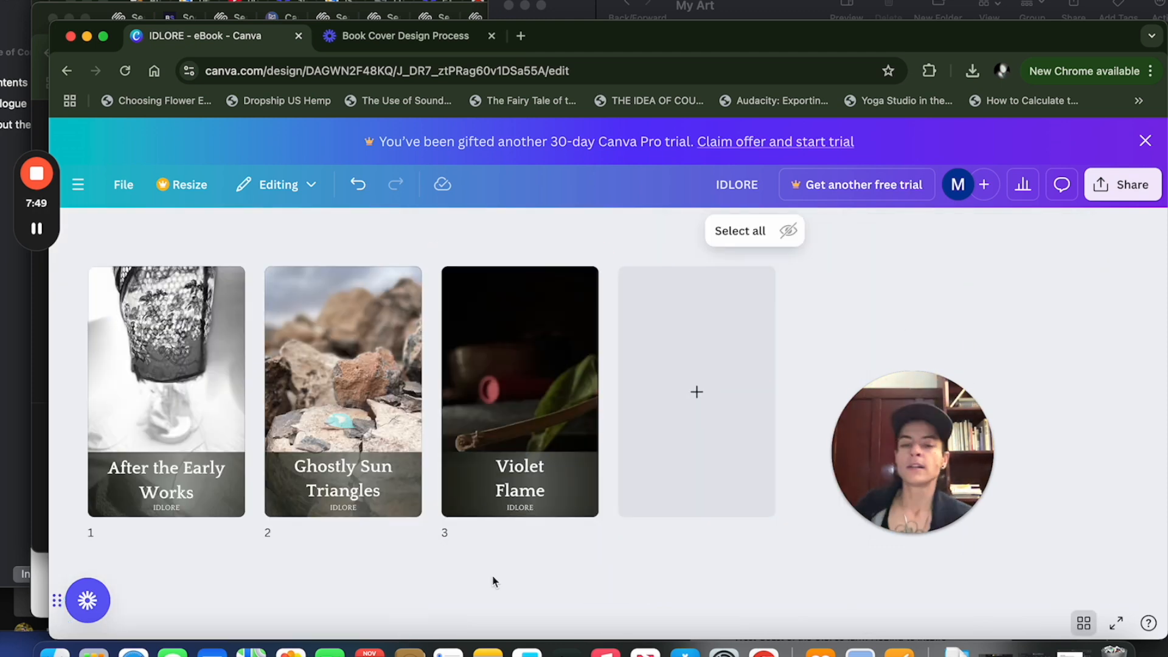